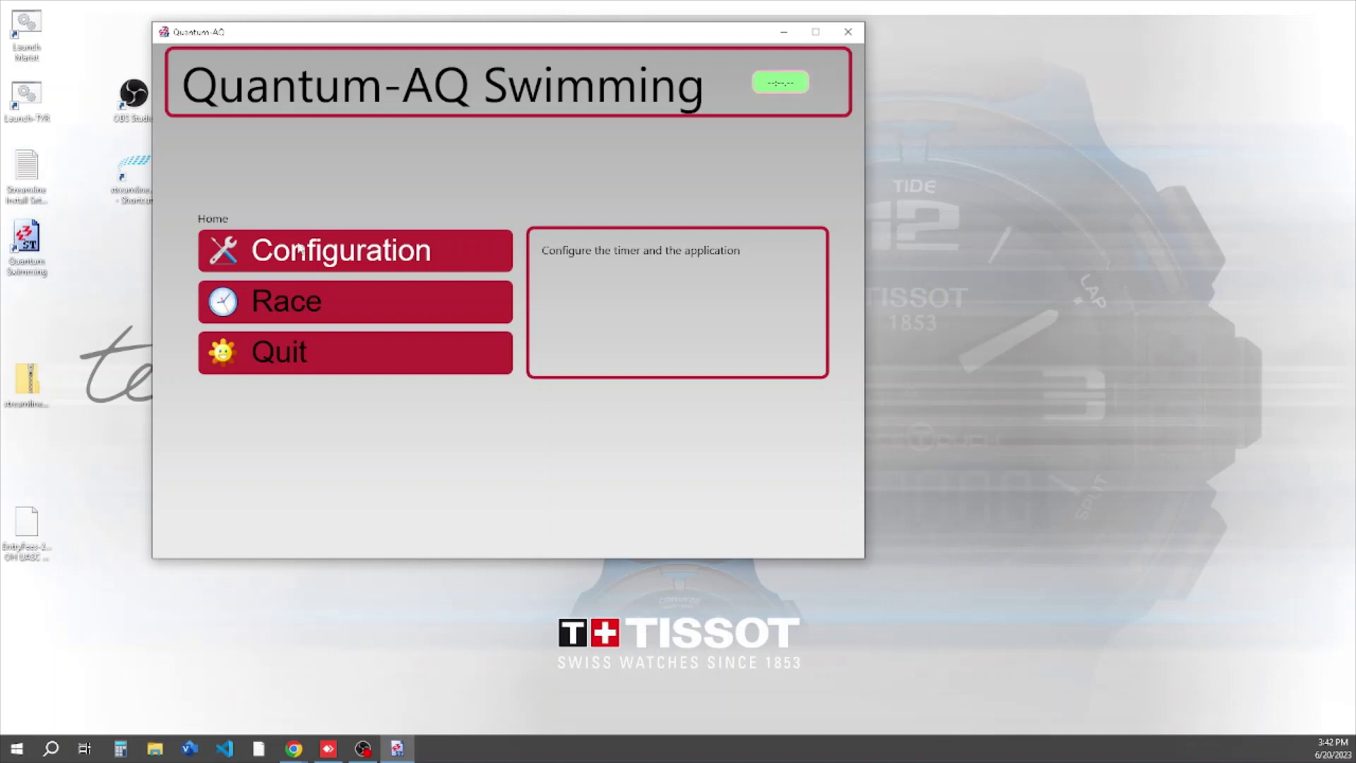
Maximize the Quantum-AQ Swimming window so it fills the screen
left_click(816, 32)
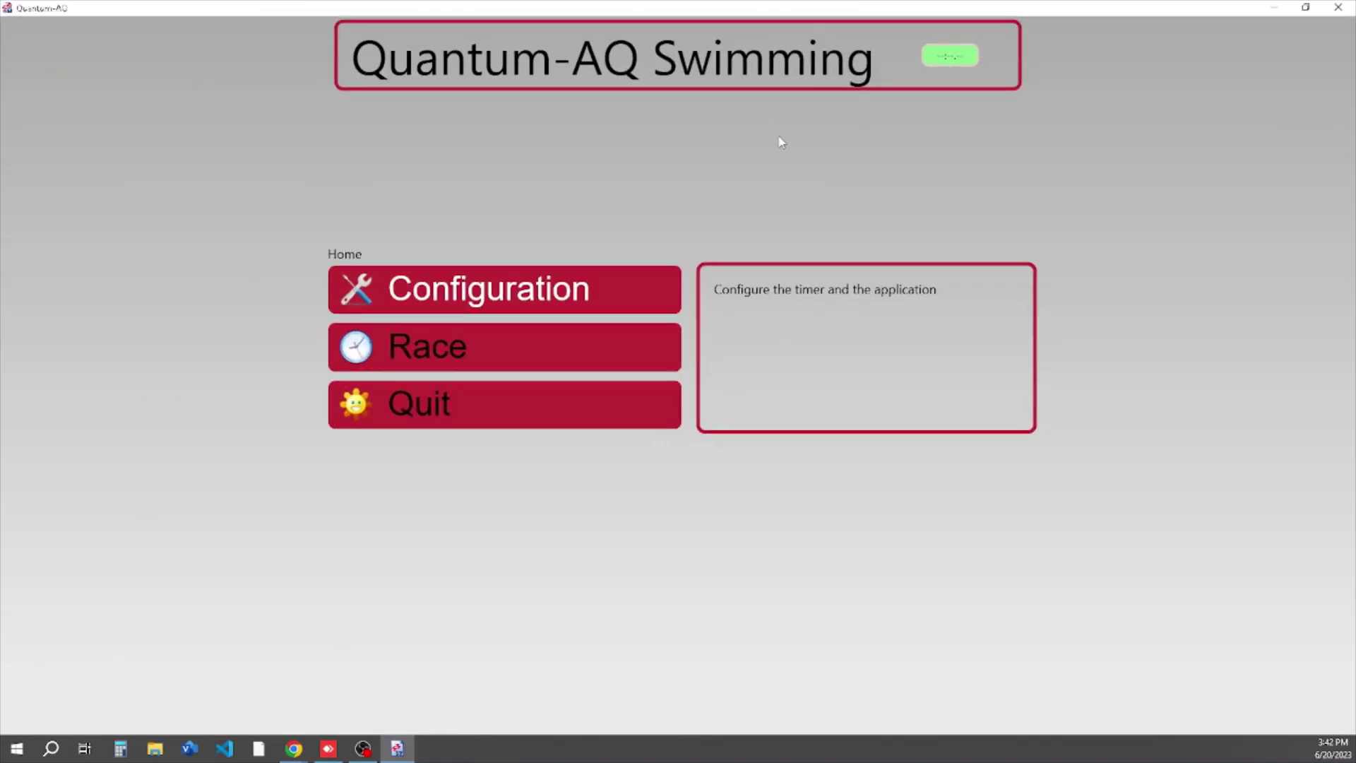
left_click(358, 297)
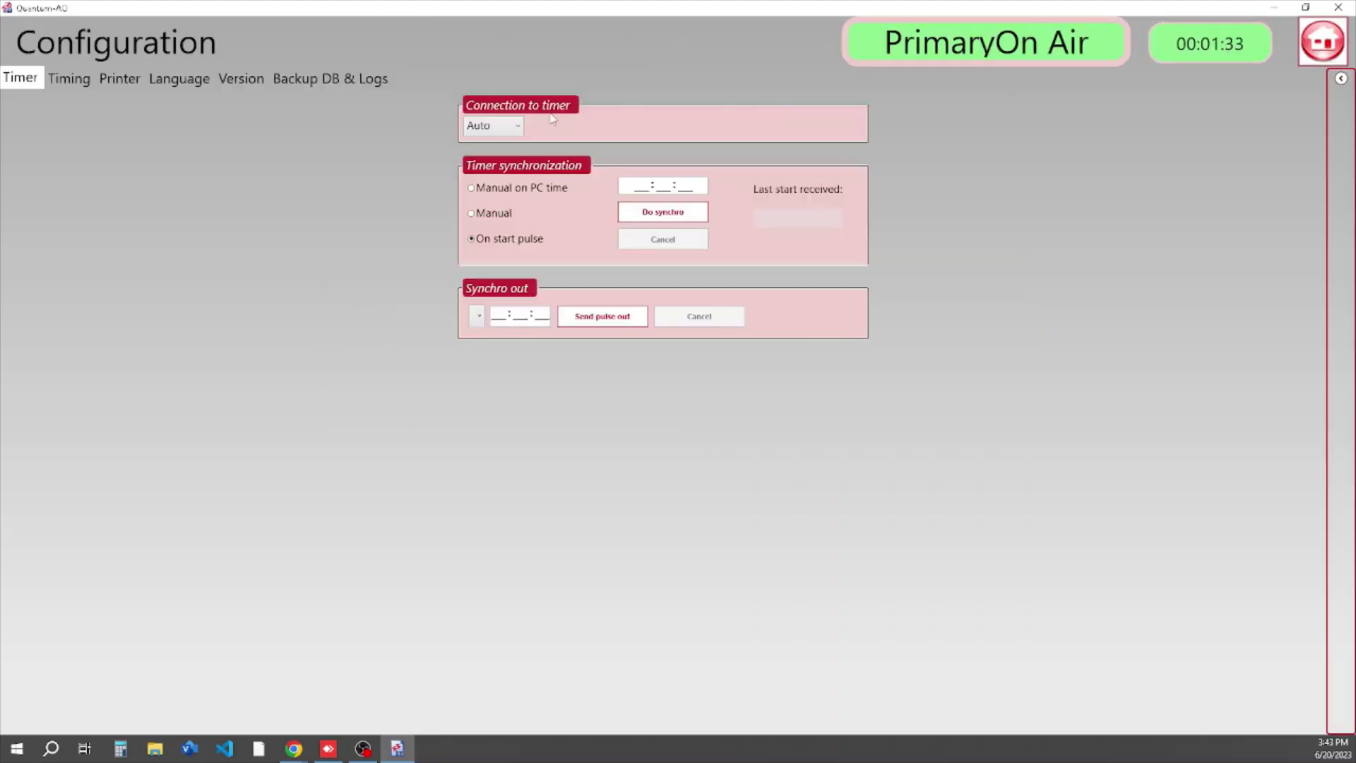
left_click(80, 82)
left_click(120, 78)
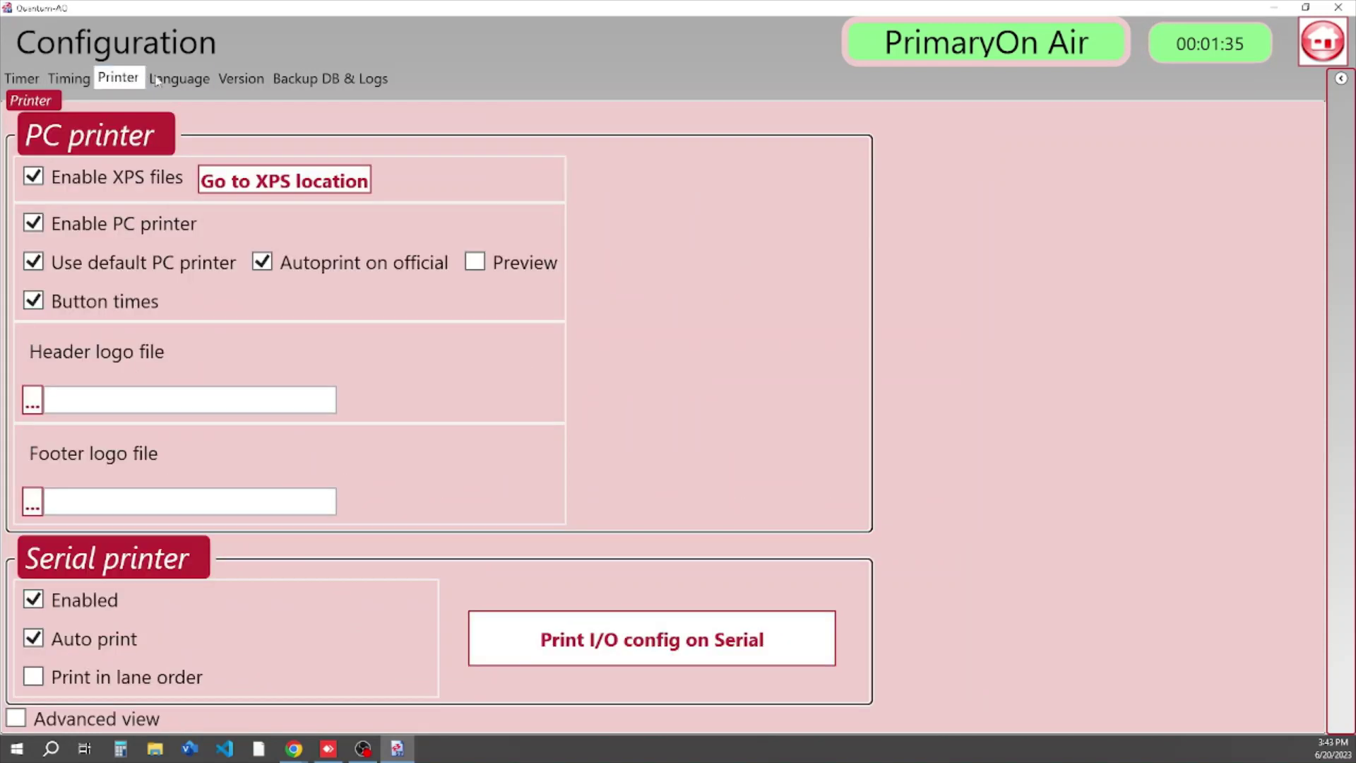
left_click(179, 78)
left_click(242, 78)
left_click(329, 78)
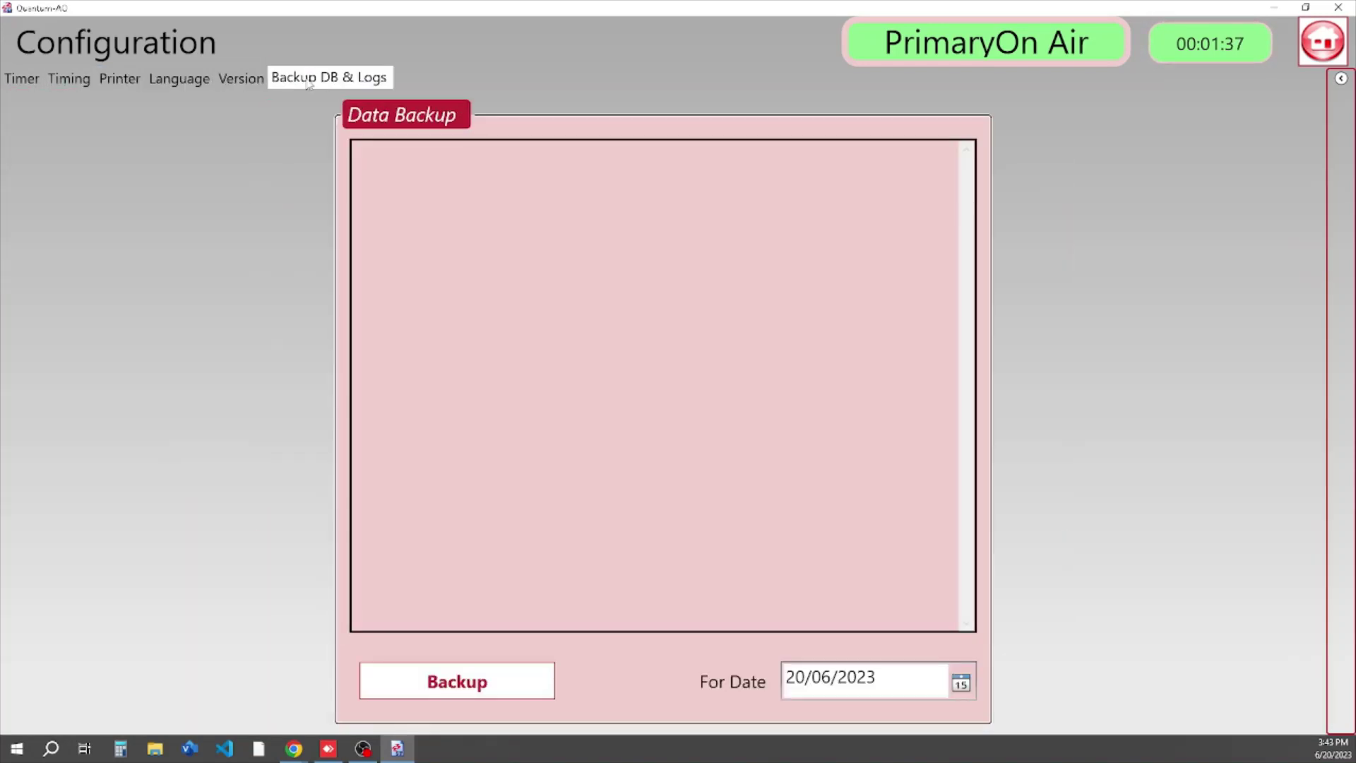
left_click(27, 78)
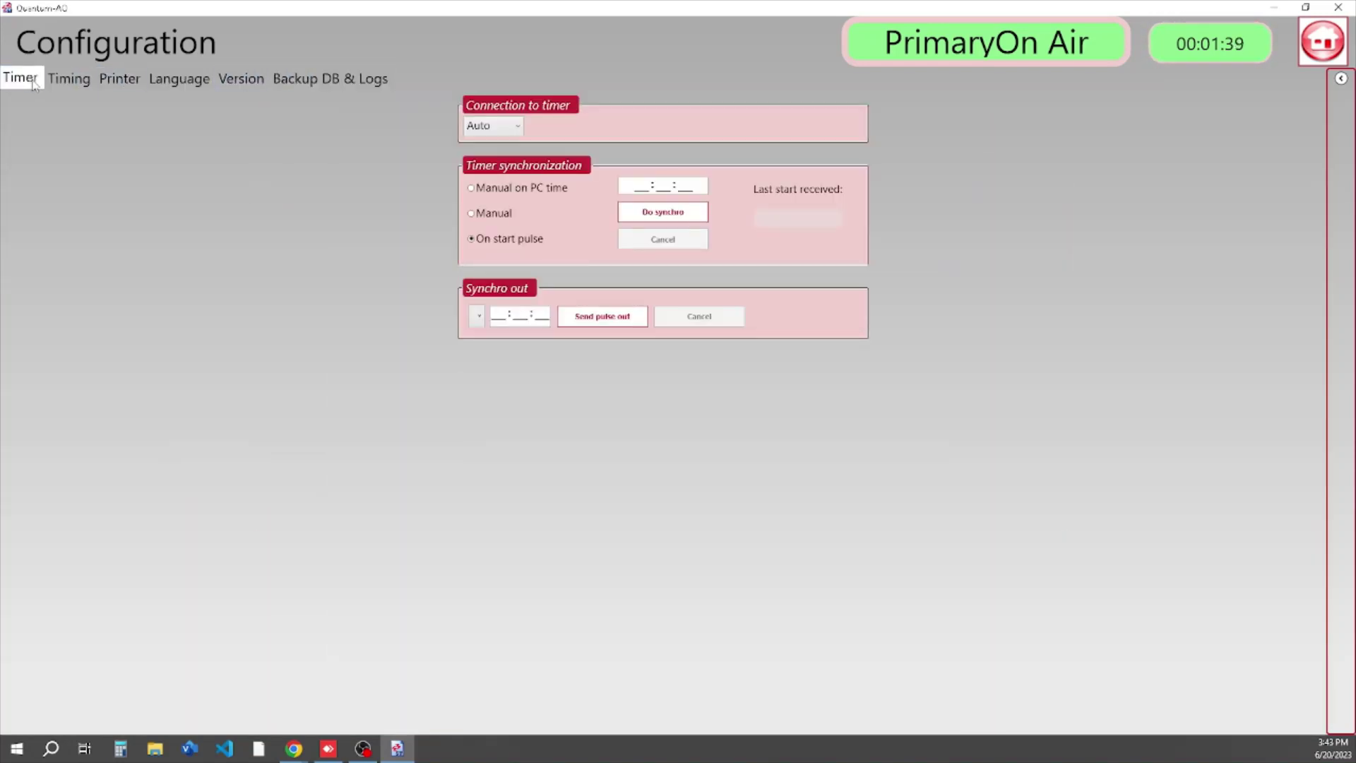
left_click(1328, 46)
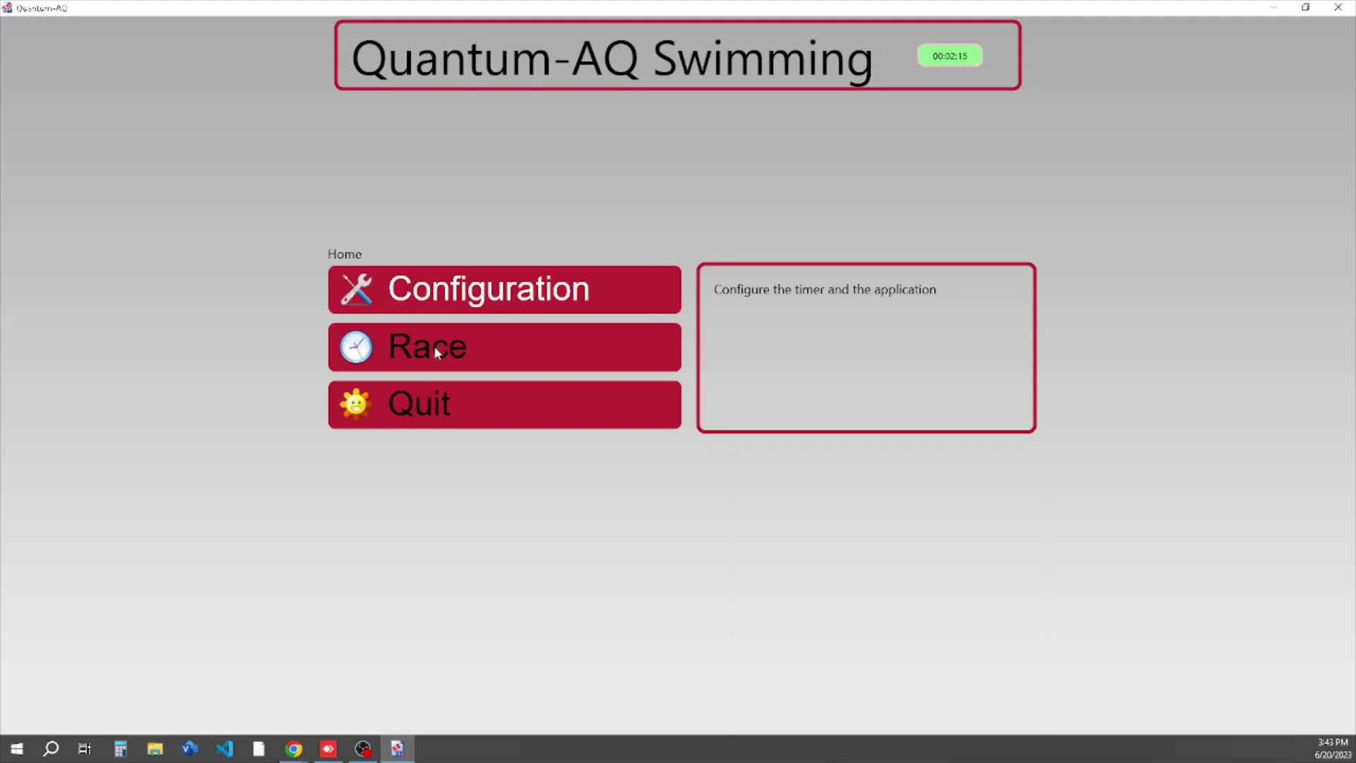
Enter Race mode and widen the Name column of the meets list
key("Down")
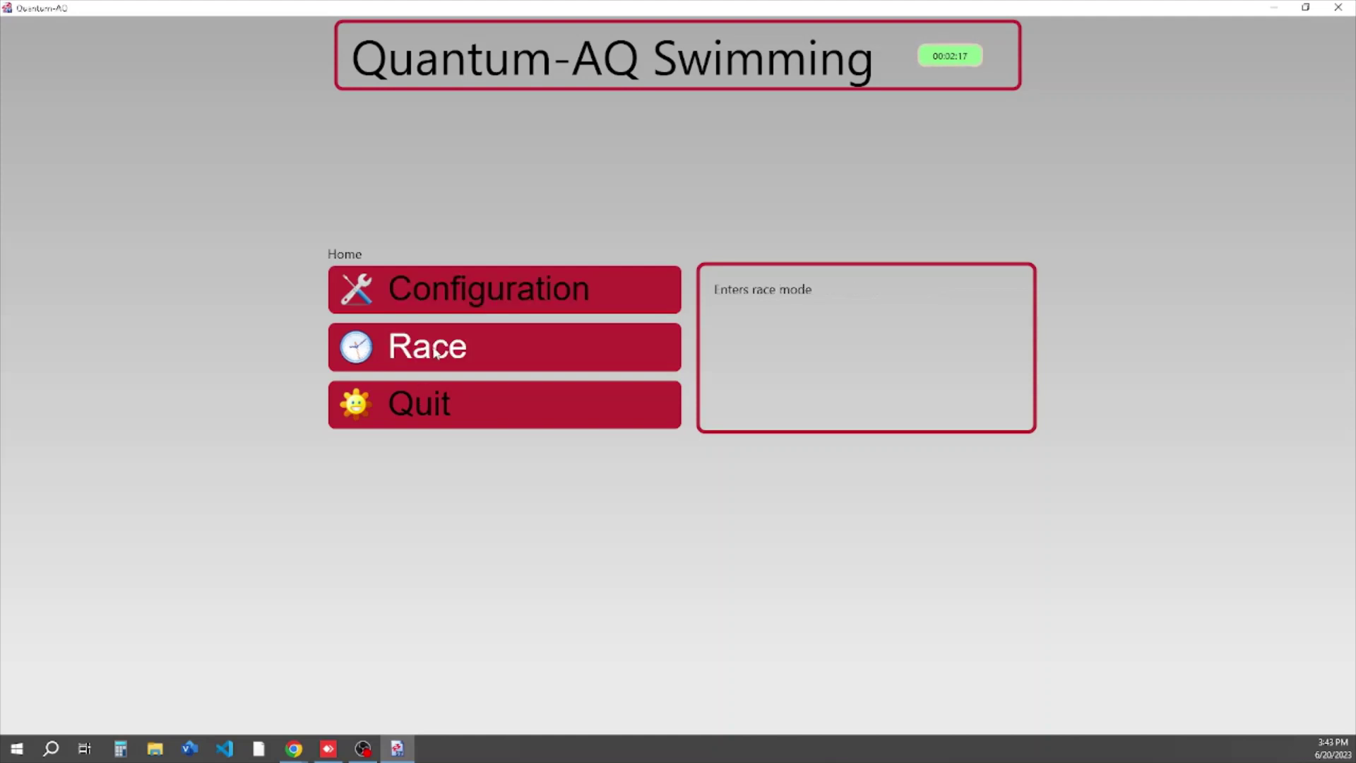
left_click(436, 353)
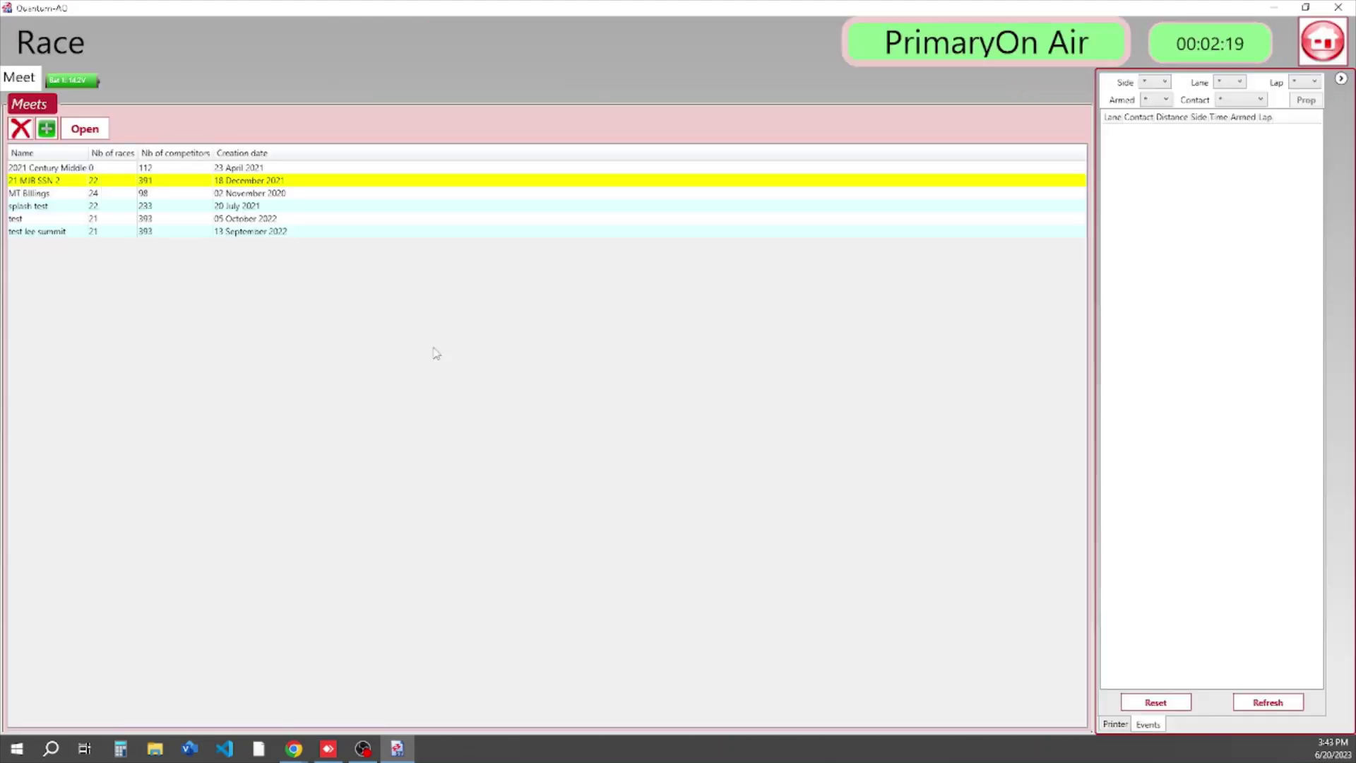
left_click_drag(88, 152, 136, 153)
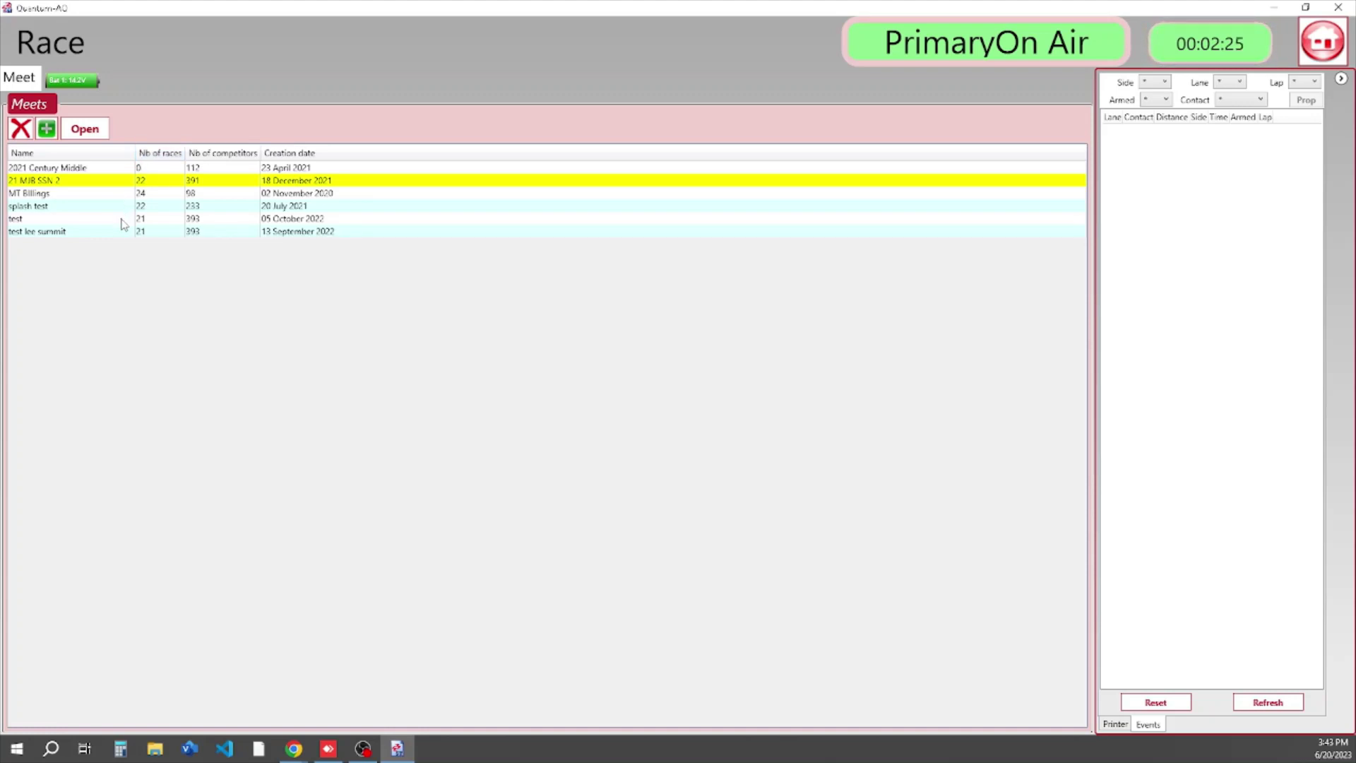
Add a new meet named 'training' and confirm it
left_click(48, 129)
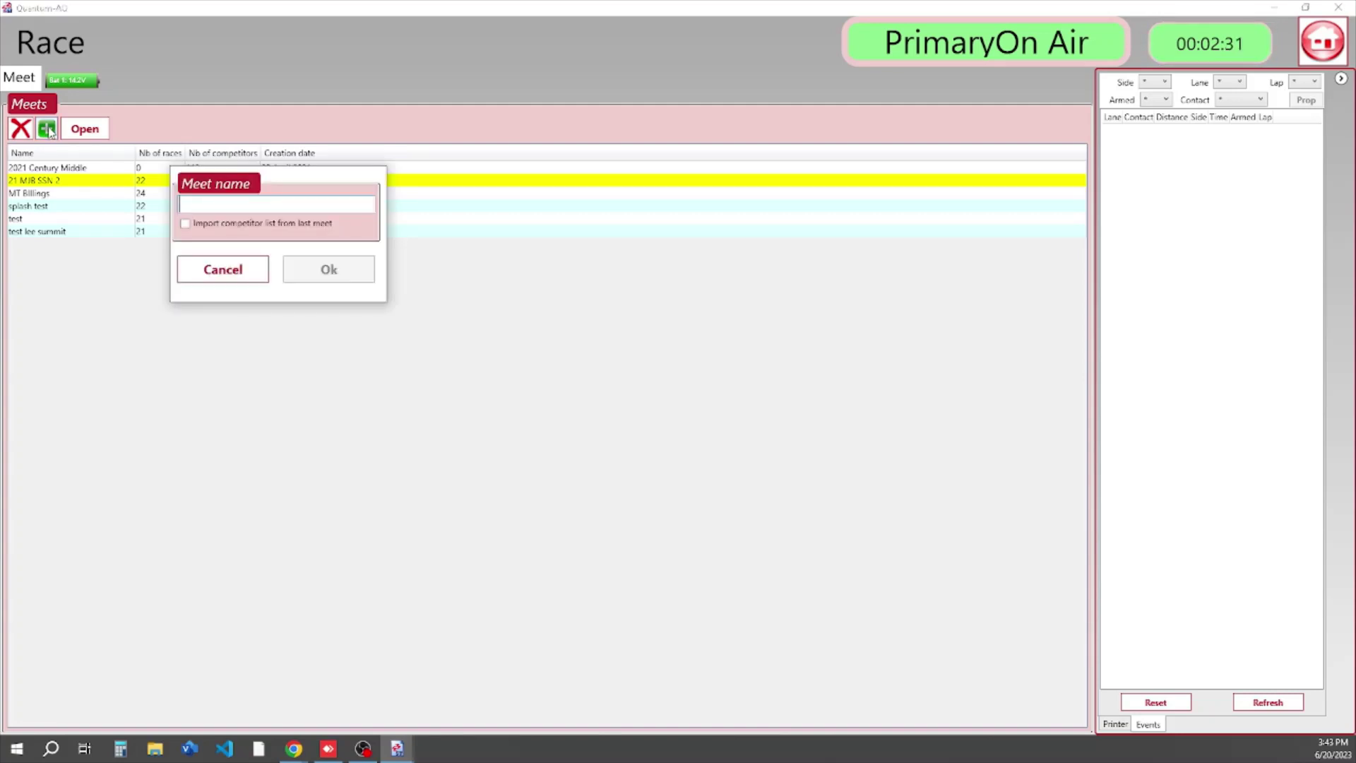
type("tr")
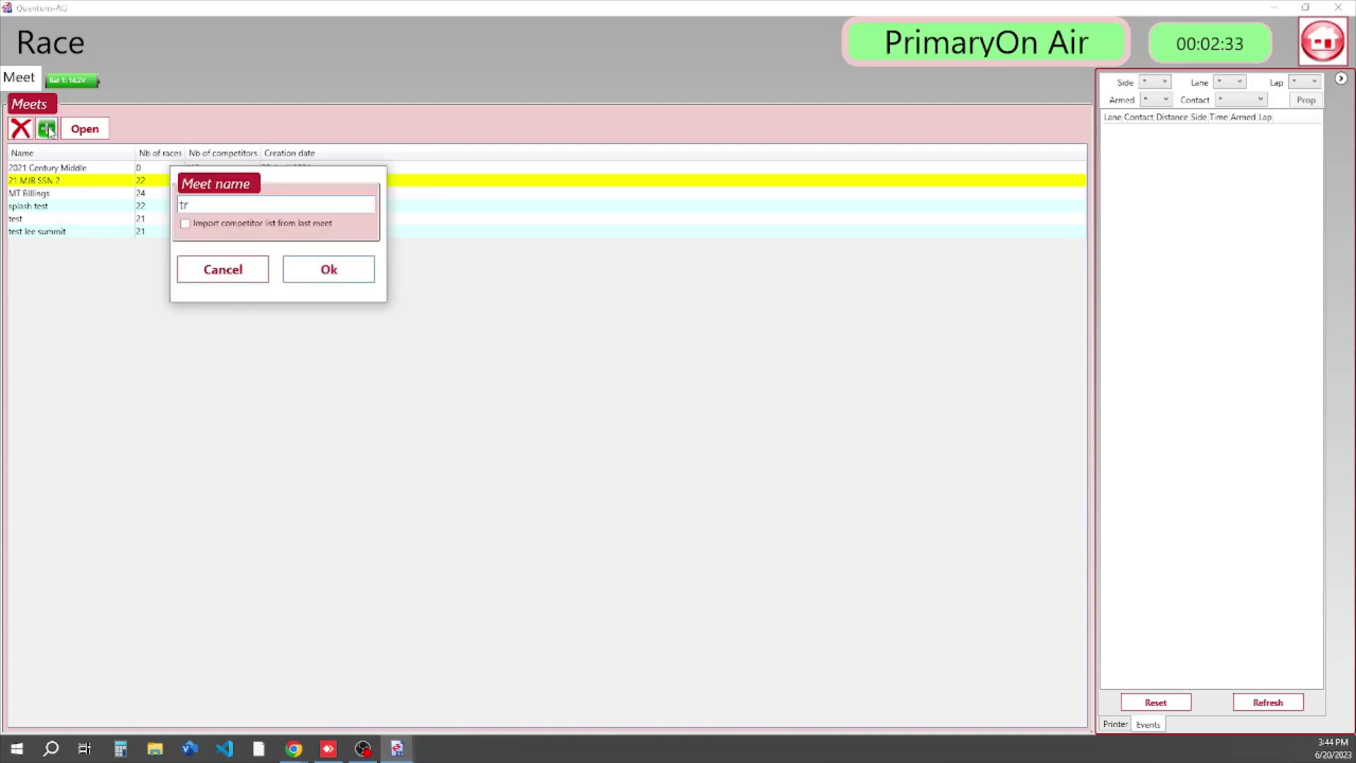
type("ainni")
key("BackSpace")
key("BackSpace")
type("ing")
left_click(333, 275)
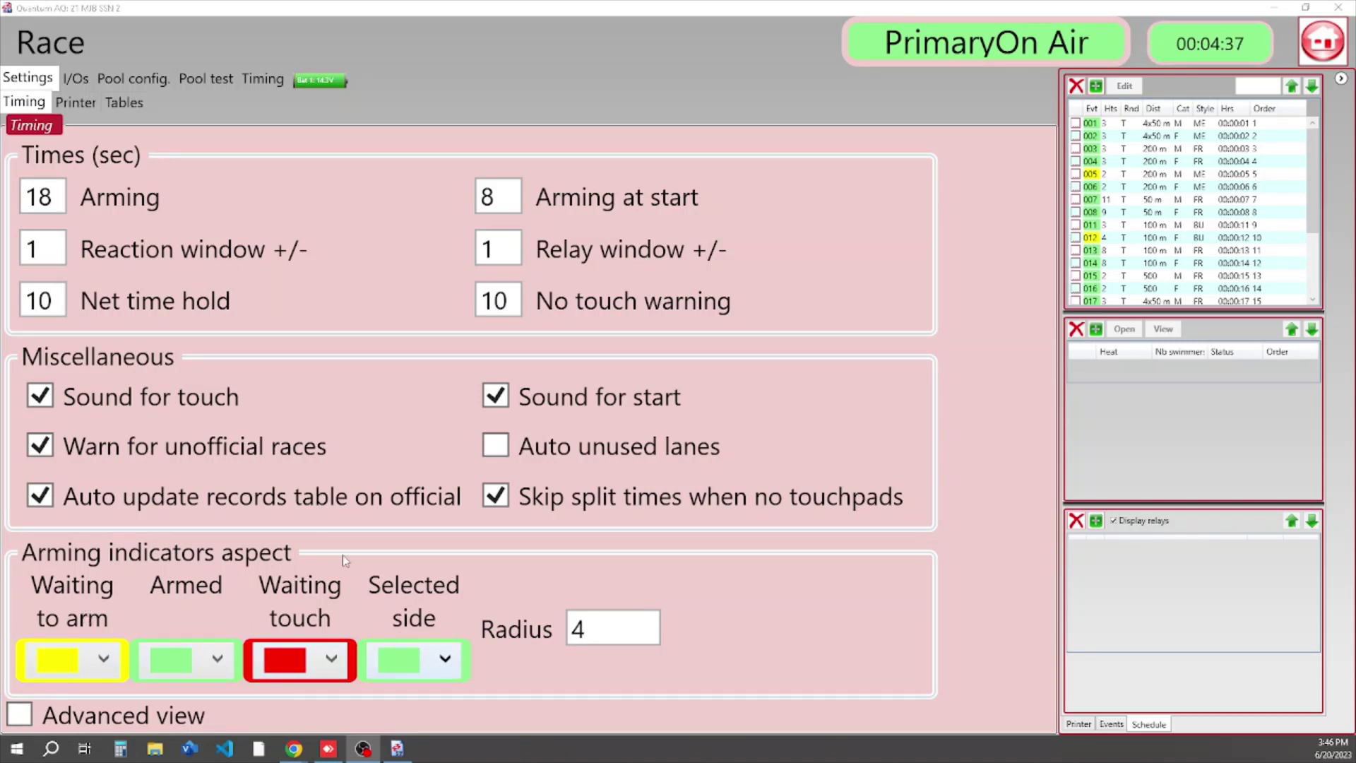
left_click(75, 102)
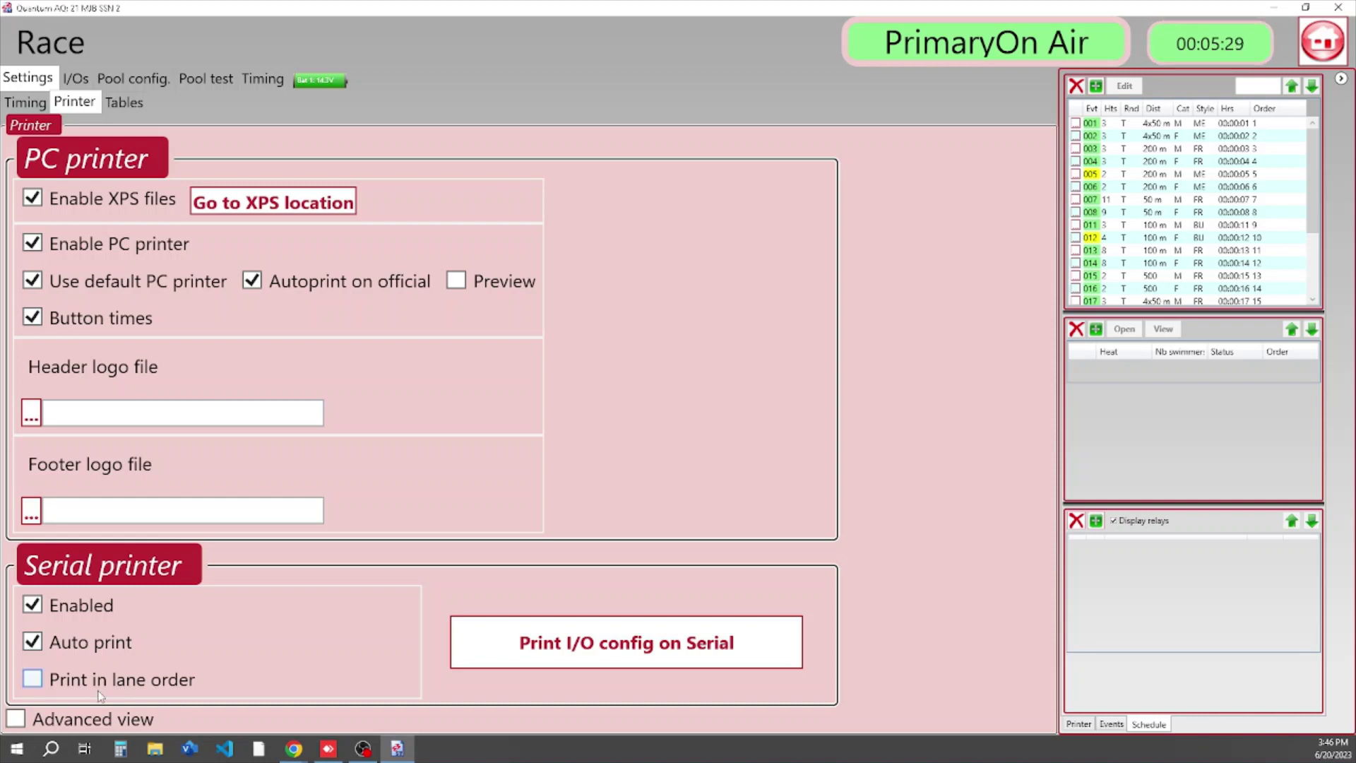
Browse the meet's Styles, Categories, Rounds, Status and Records tables, scrolling the records grid
left_click(129, 103)
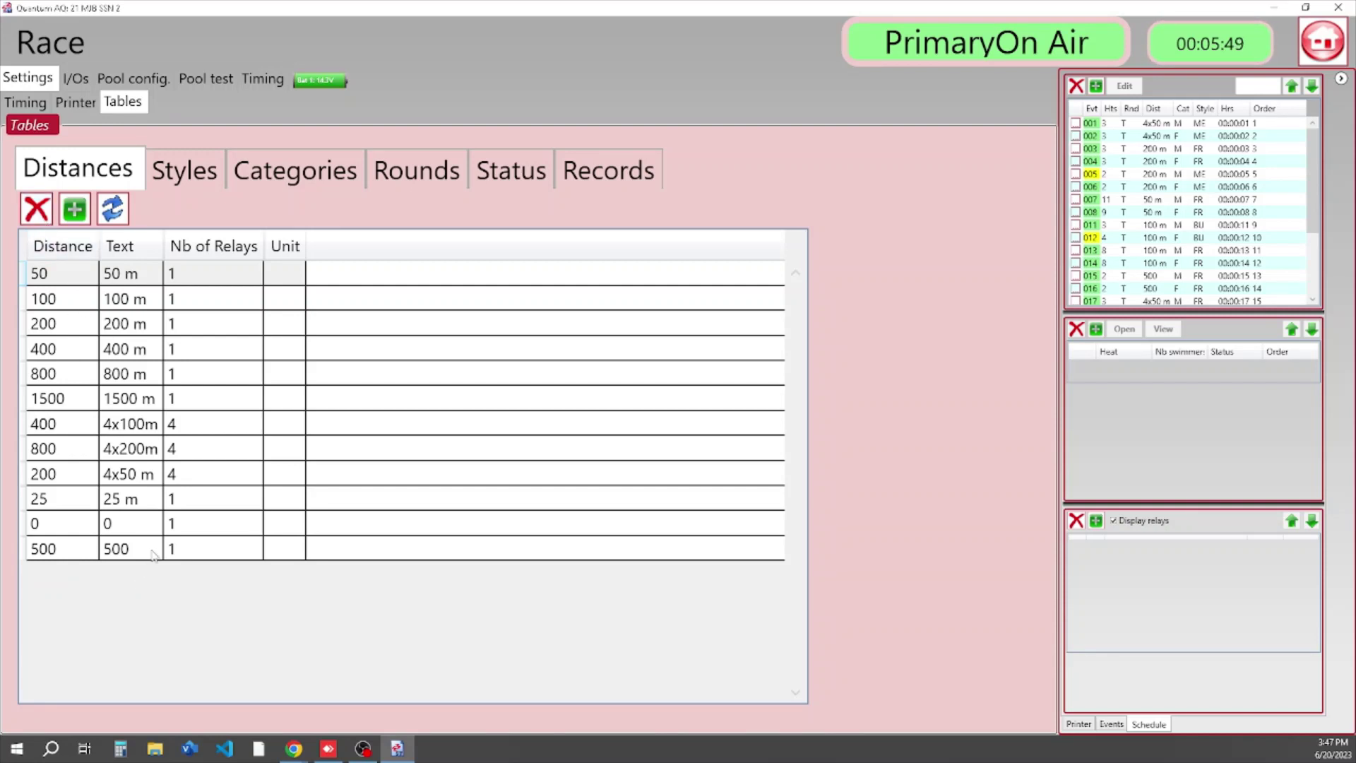
left_click(187, 170)
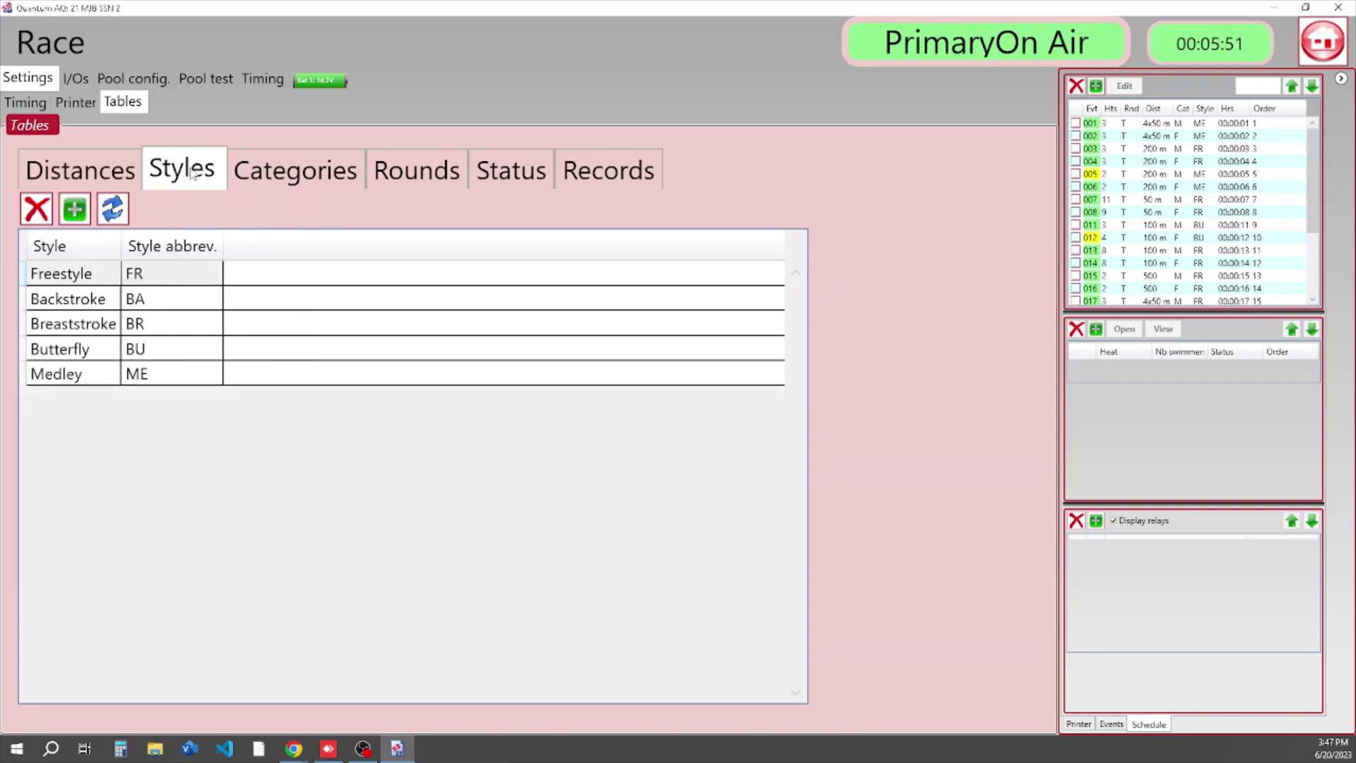
left_click(327, 176)
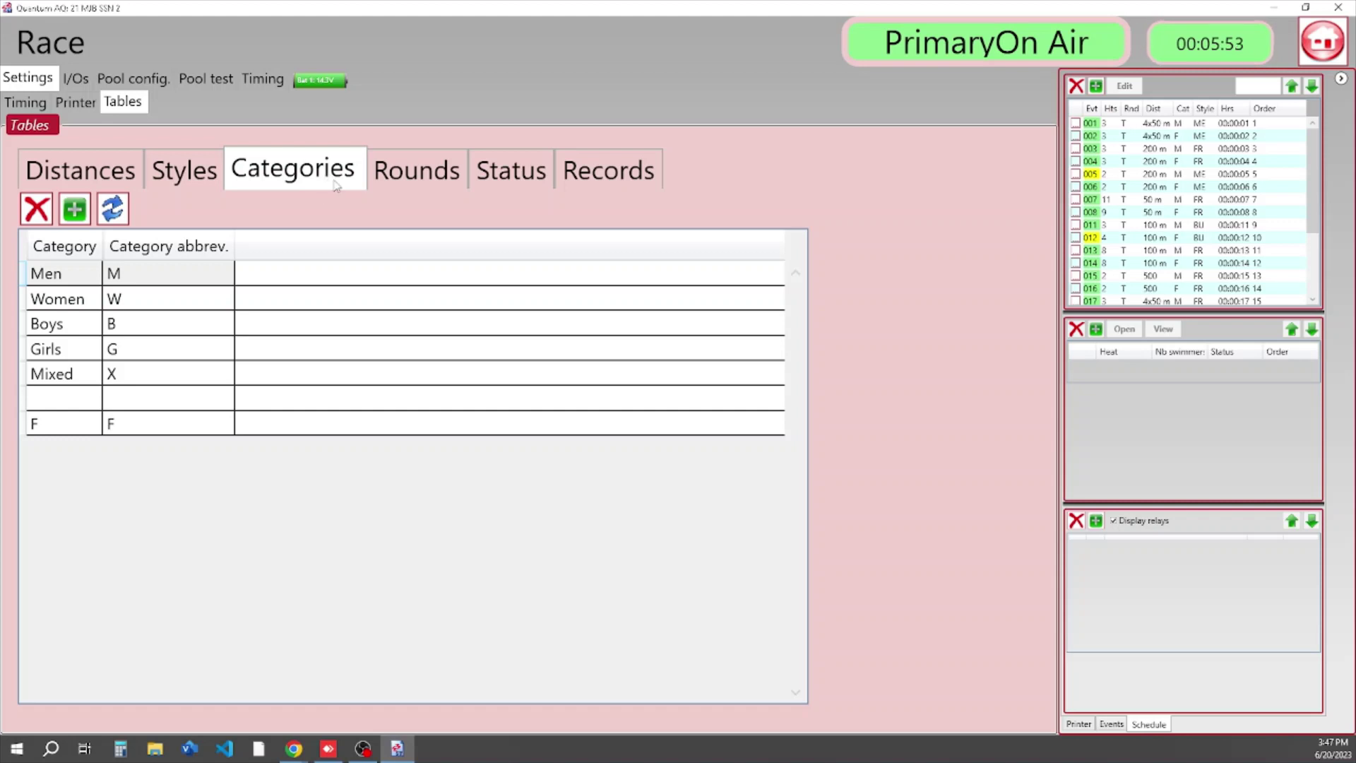
left_click(444, 175)
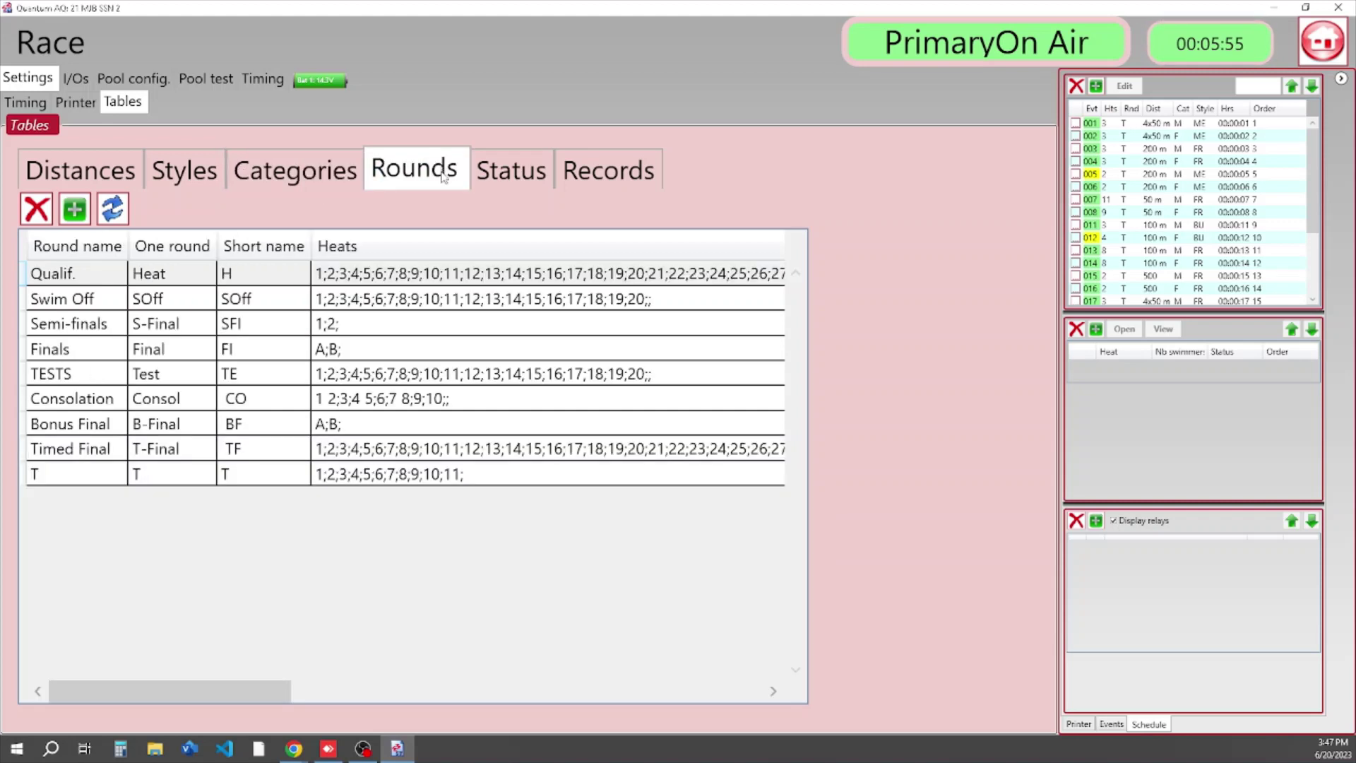
left_click(526, 178)
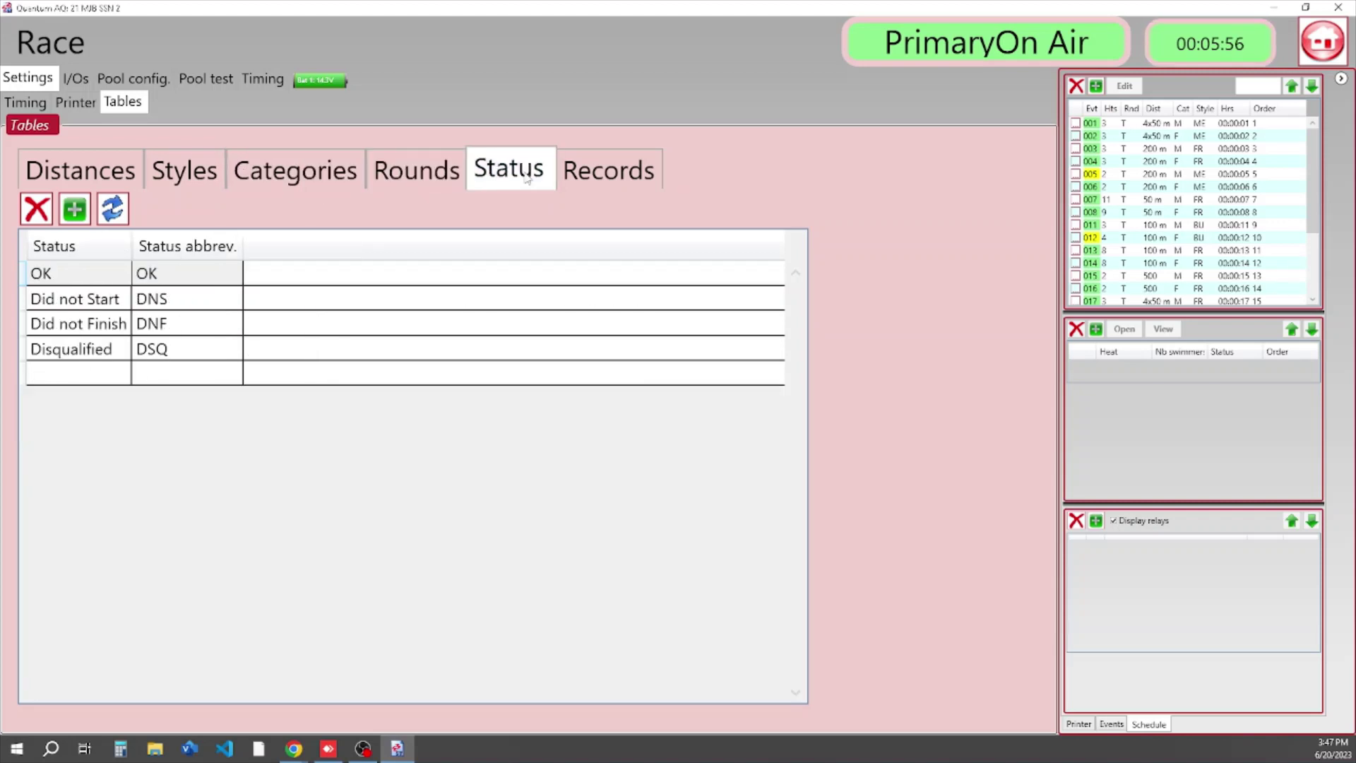
left_click(615, 176)
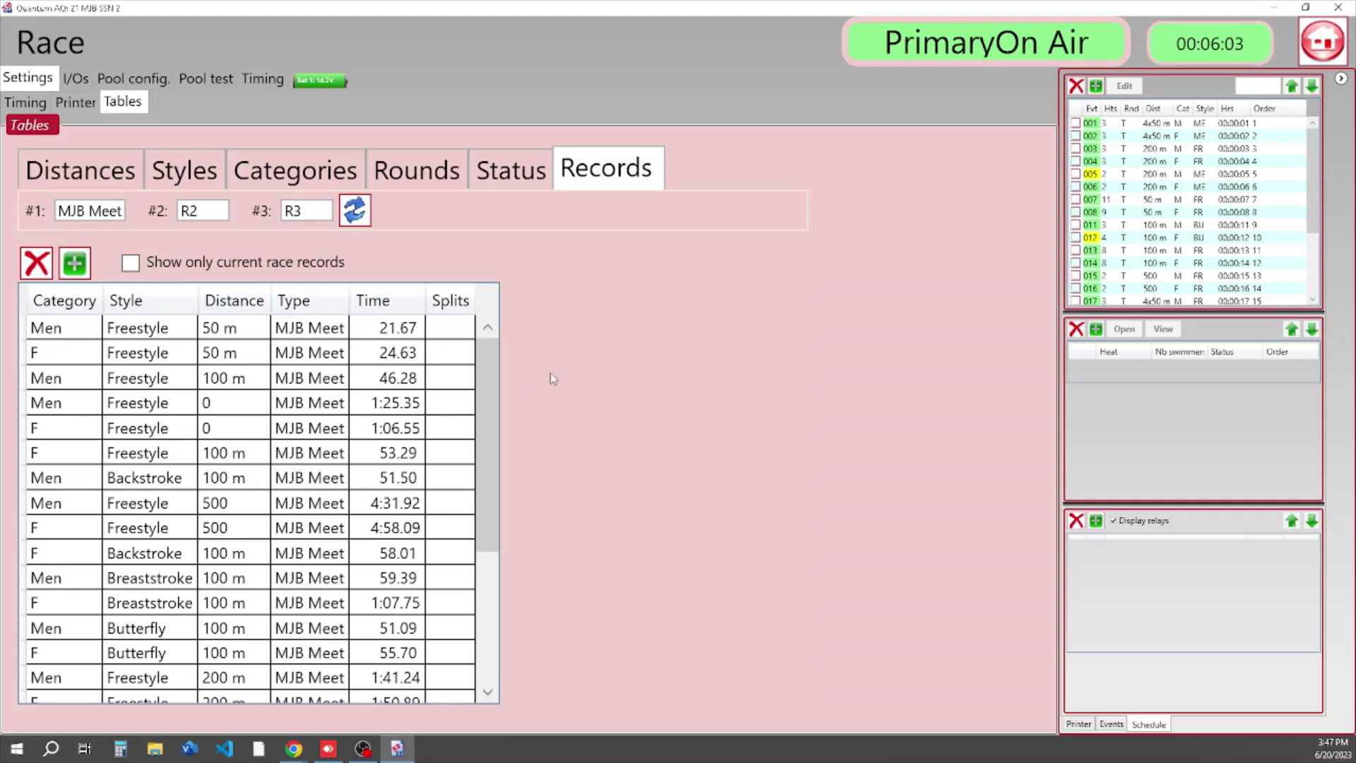
left_click_drag(494, 374, 498, 321)
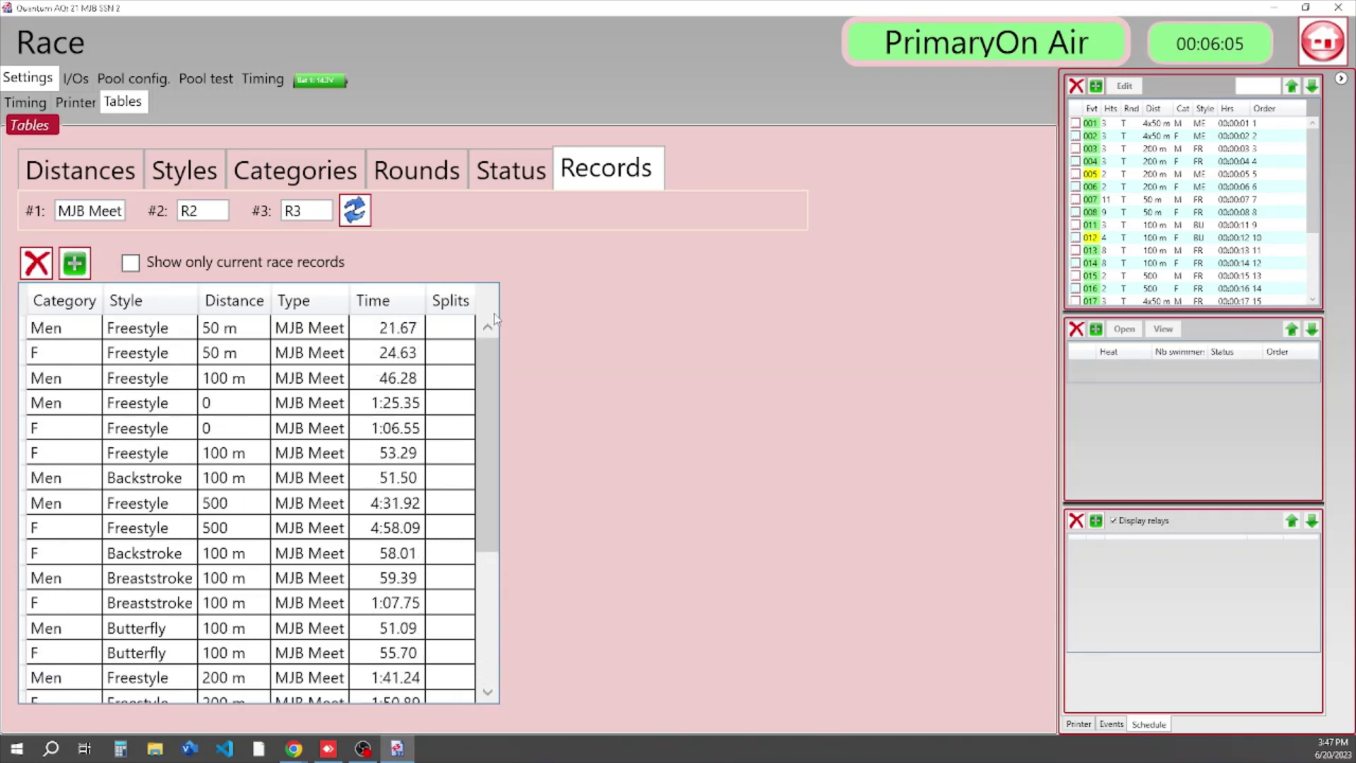
In the I/Os setup, inspect the Hy-Tek files path and the DH3 slot's interface types
left_click(76, 79)
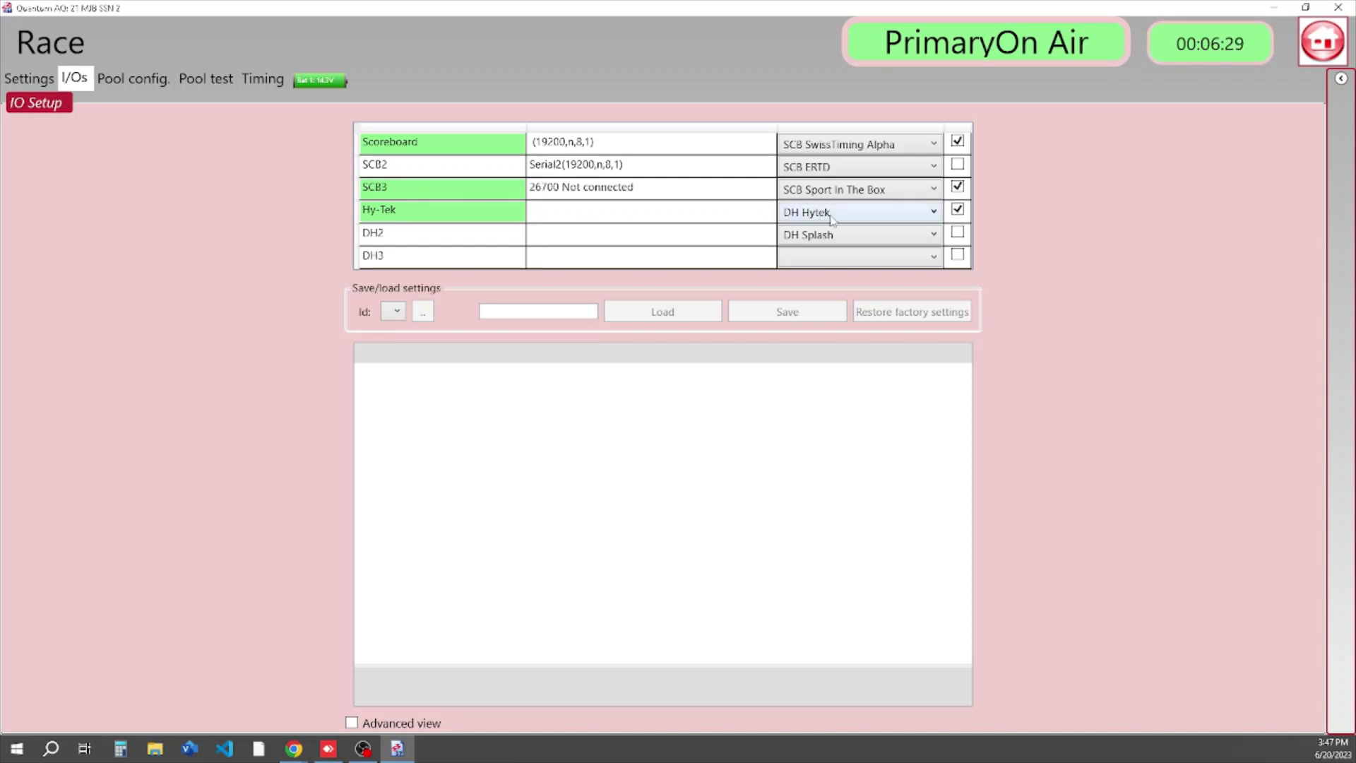
left_click(425, 221)
left_click(653, 389)
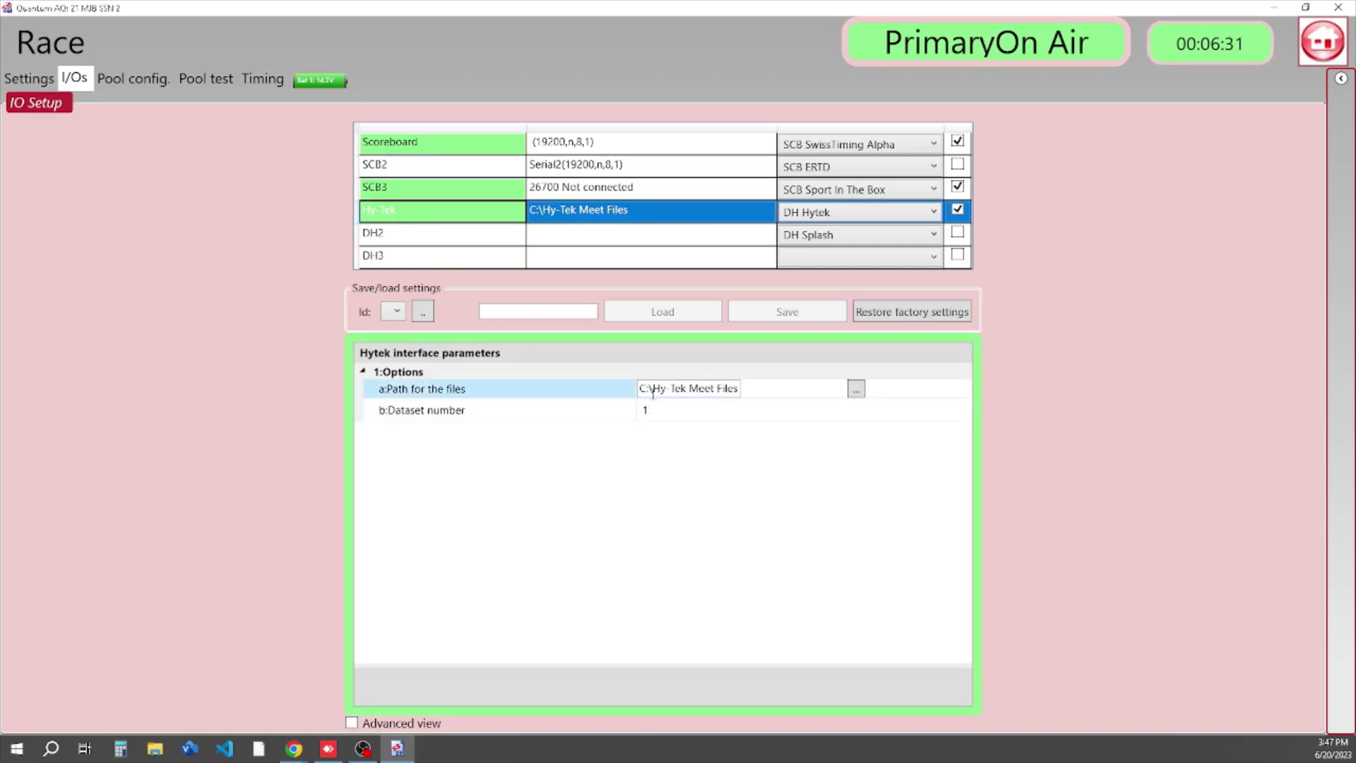
left_click_drag(652, 389, 794, 394)
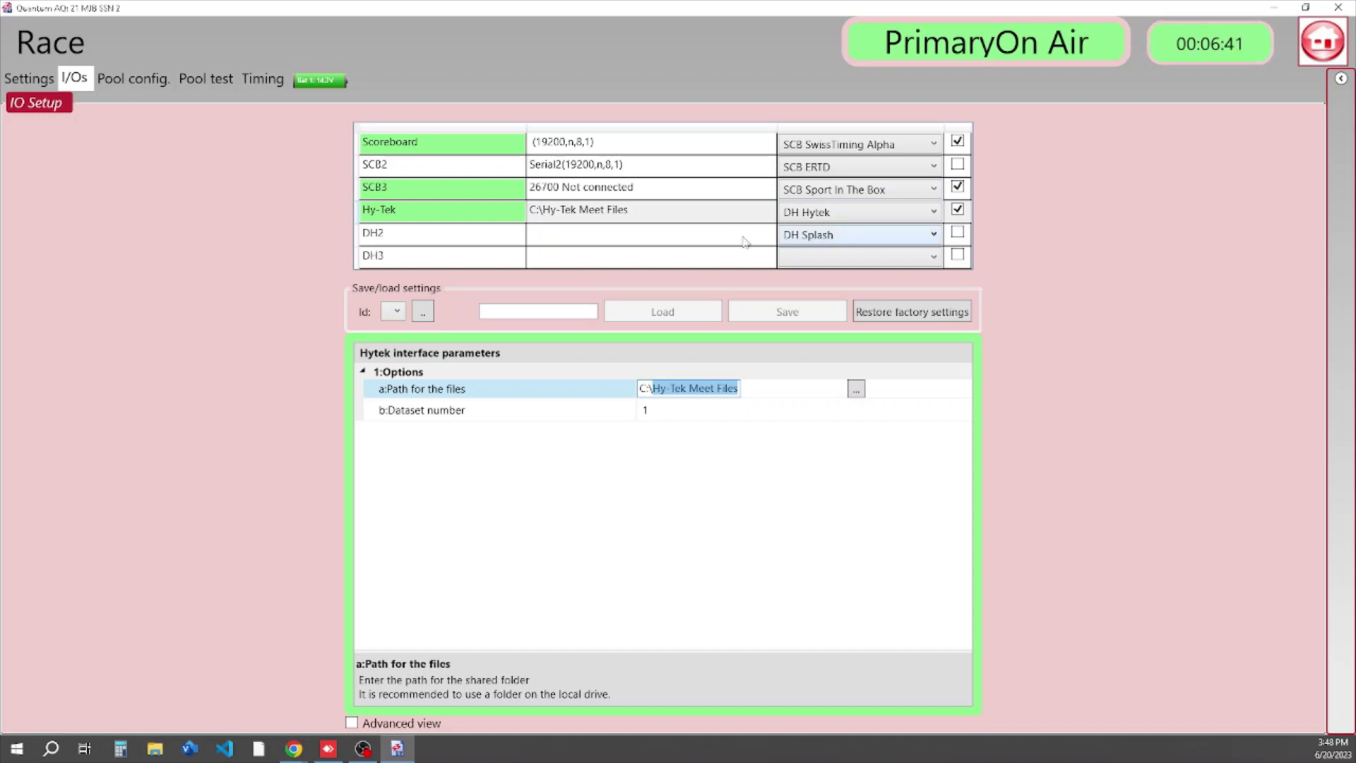
left_click(934, 258)
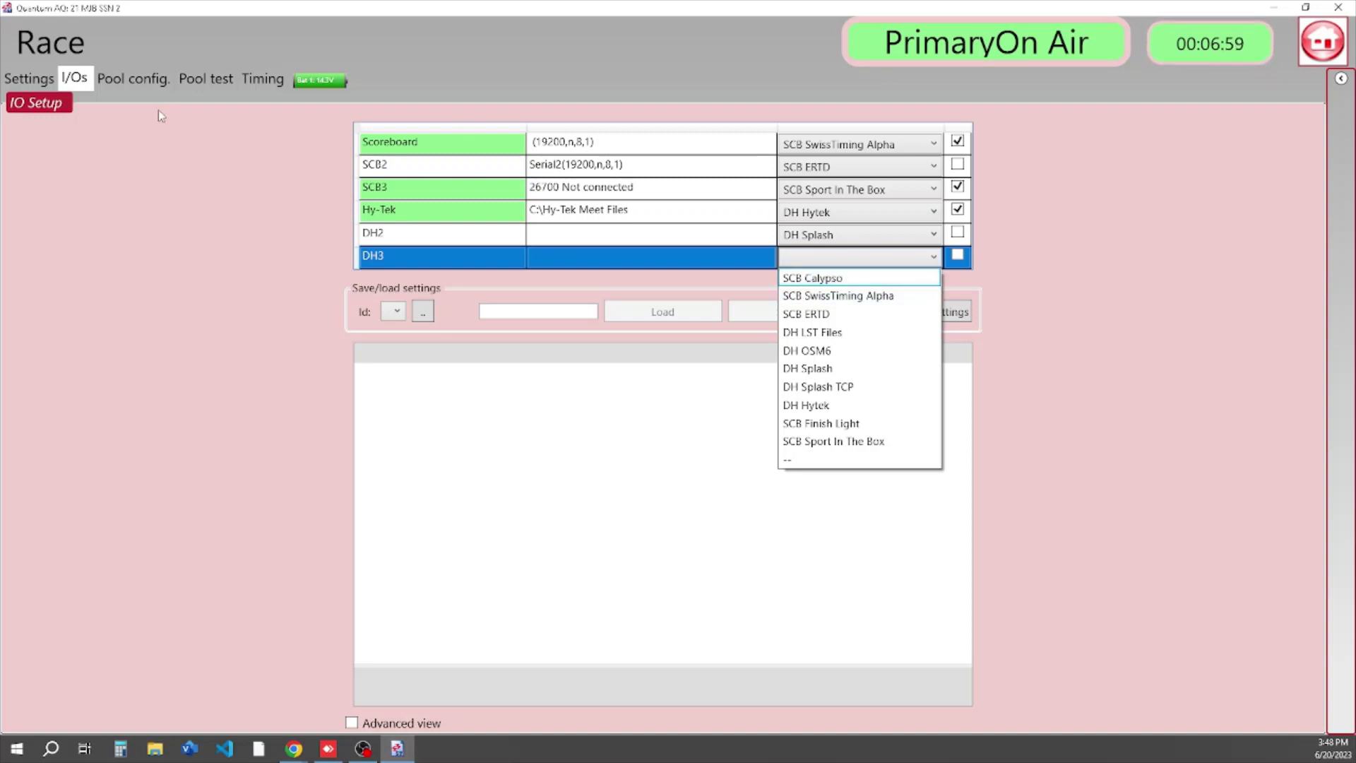
left_click(136, 76)
Reverse the right-side lane numbering in Pool config. to run 8 down to 1
left_click(134, 79)
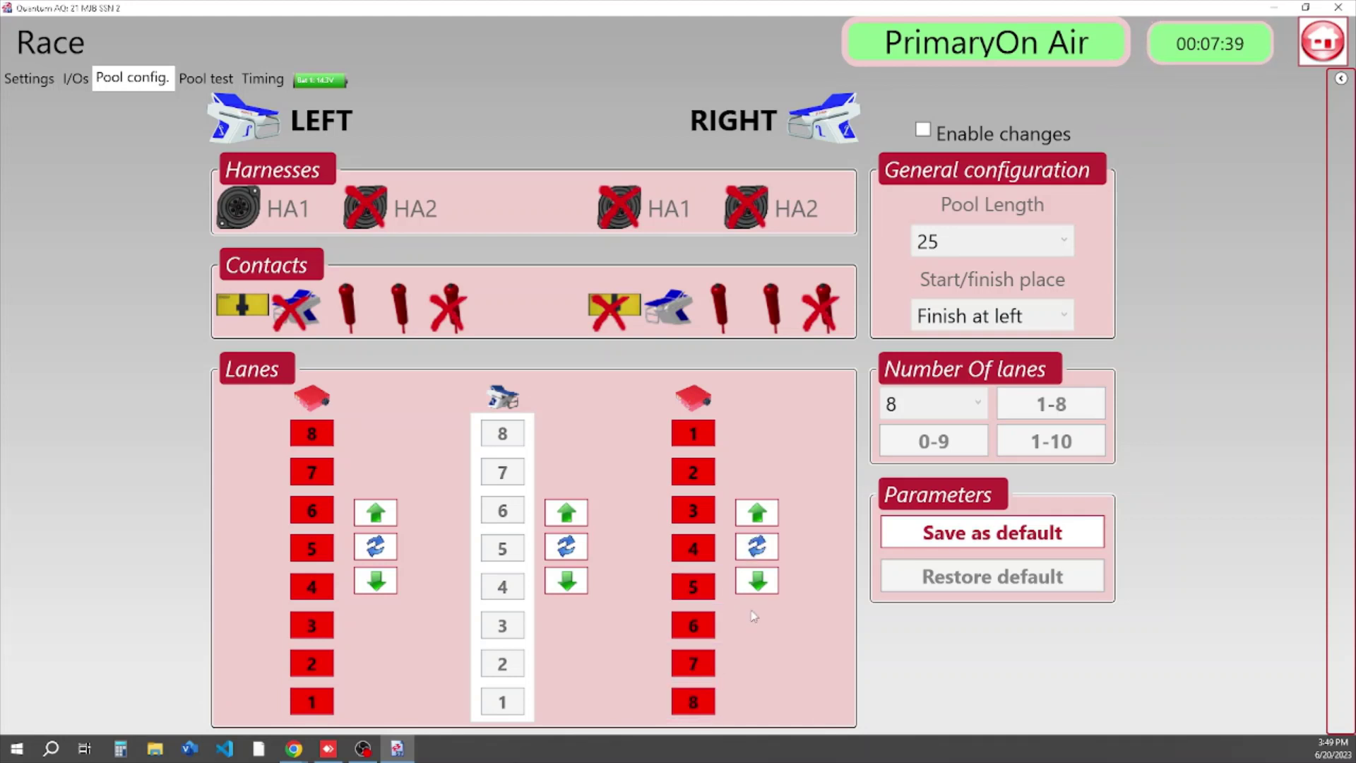
left_click(756, 546)
Enable pool configuration changes and set the start/finish place to finish at right
left_click(922, 130)
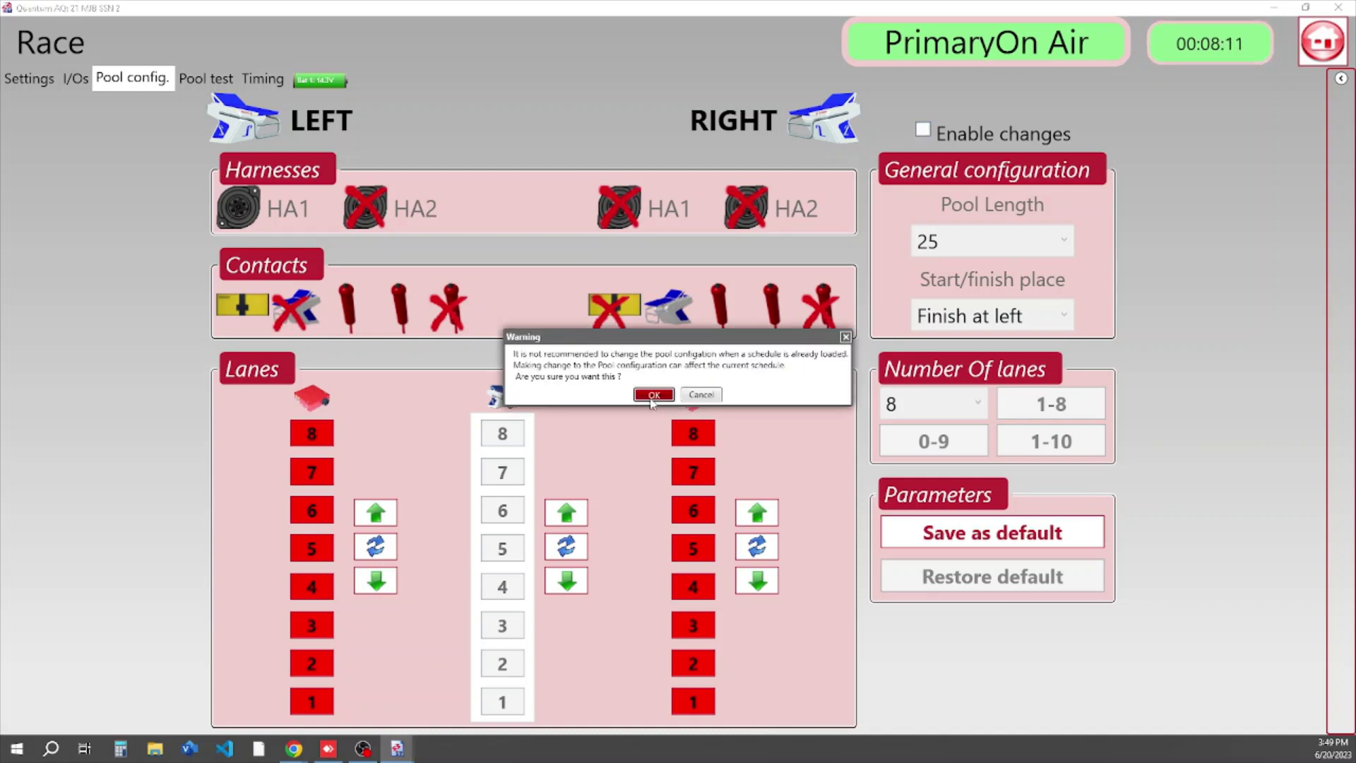
left_click(654, 396)
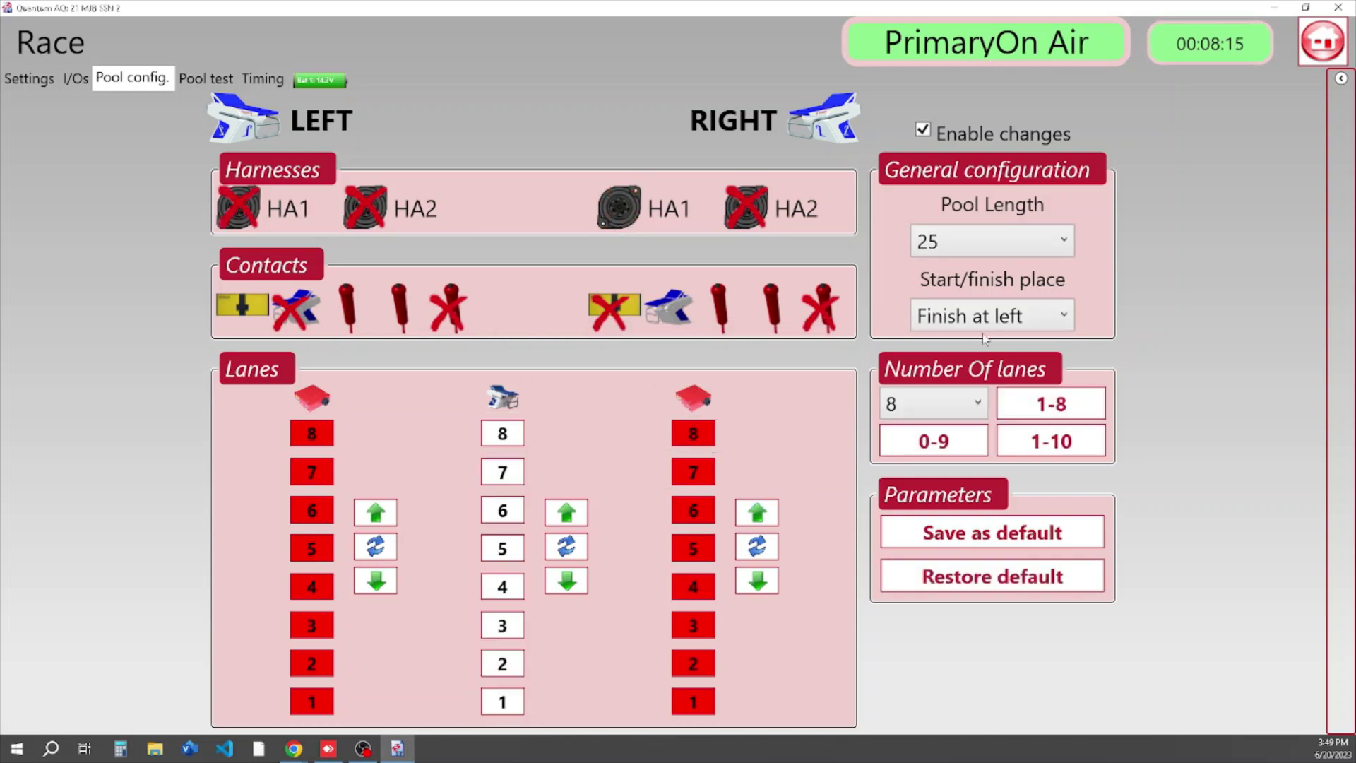
left_click(1003, 317)
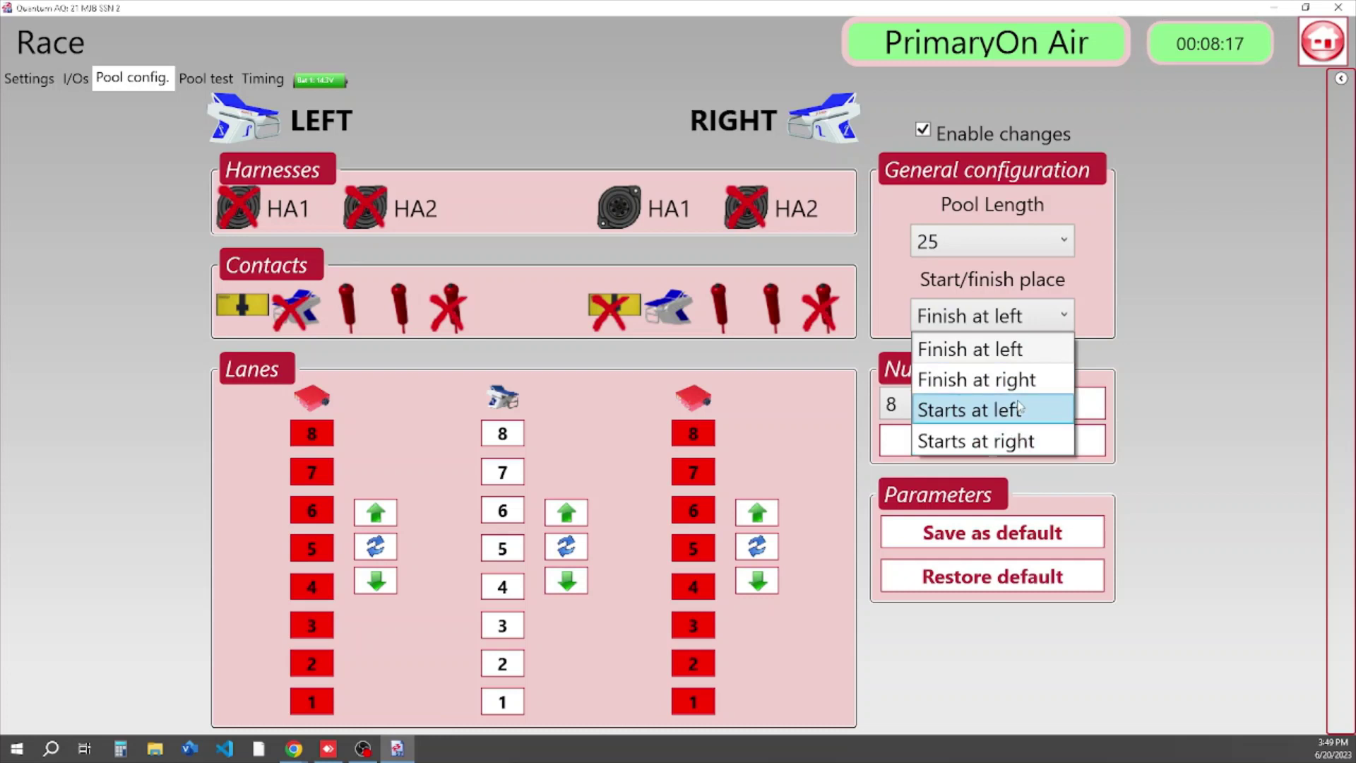
left_click(1017, 380)
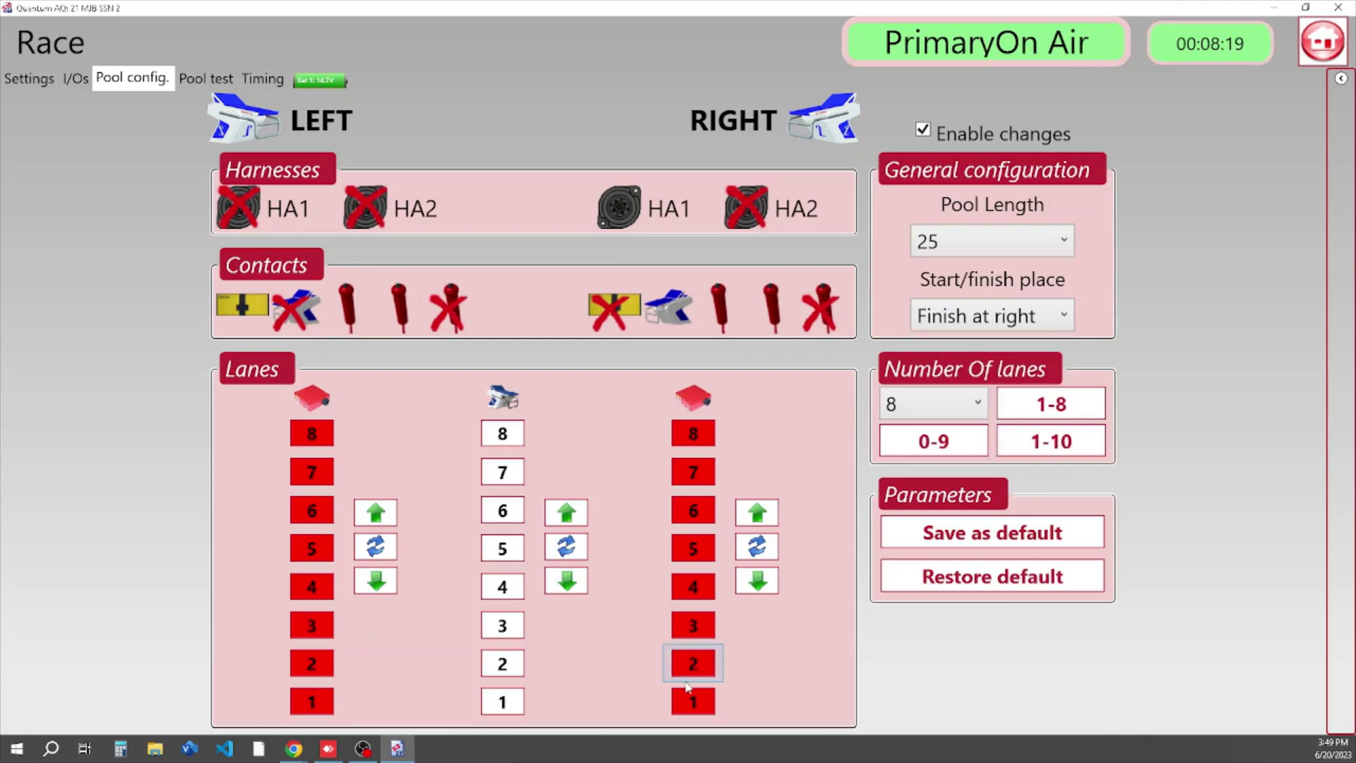
Enable the left HA2 harness, right touchpad and left starting-block contact, disabling other left contacts
left_click(361, 209)
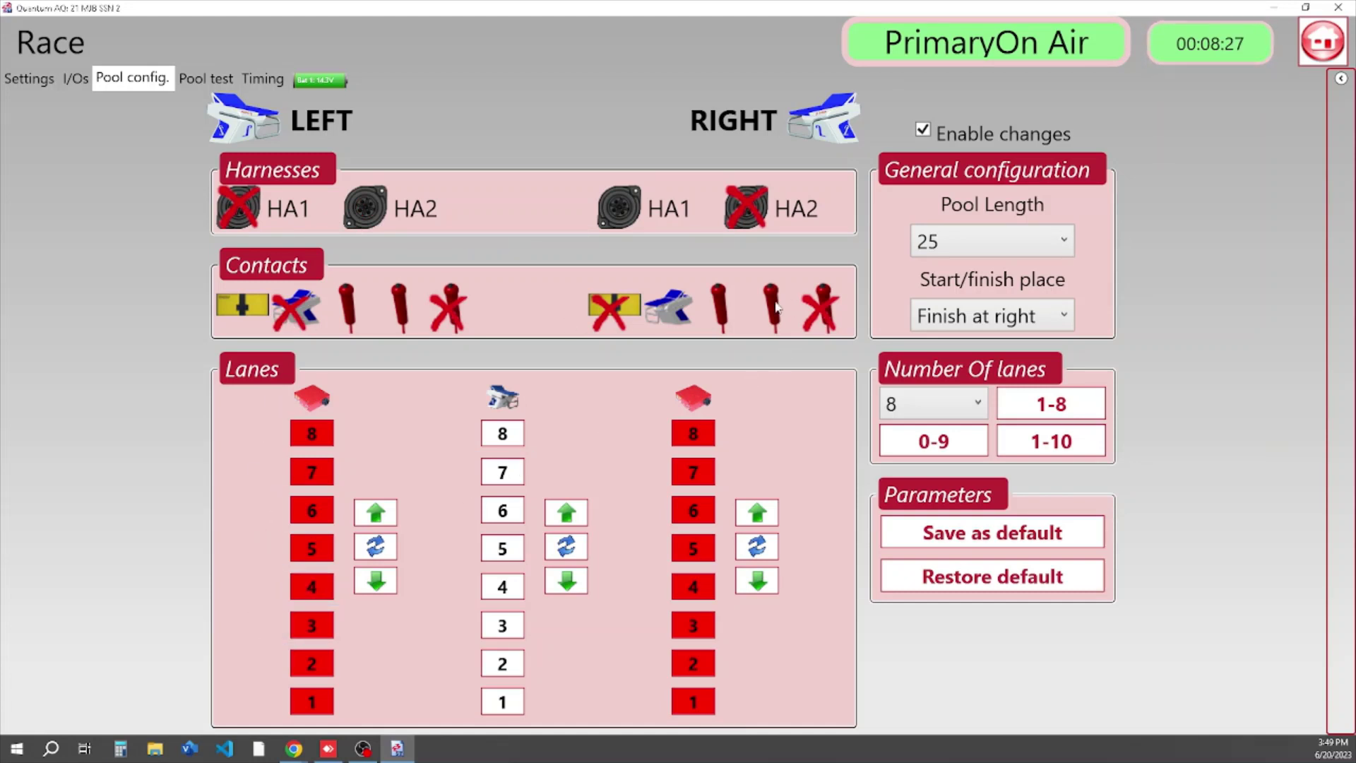
left_click(614, 308)
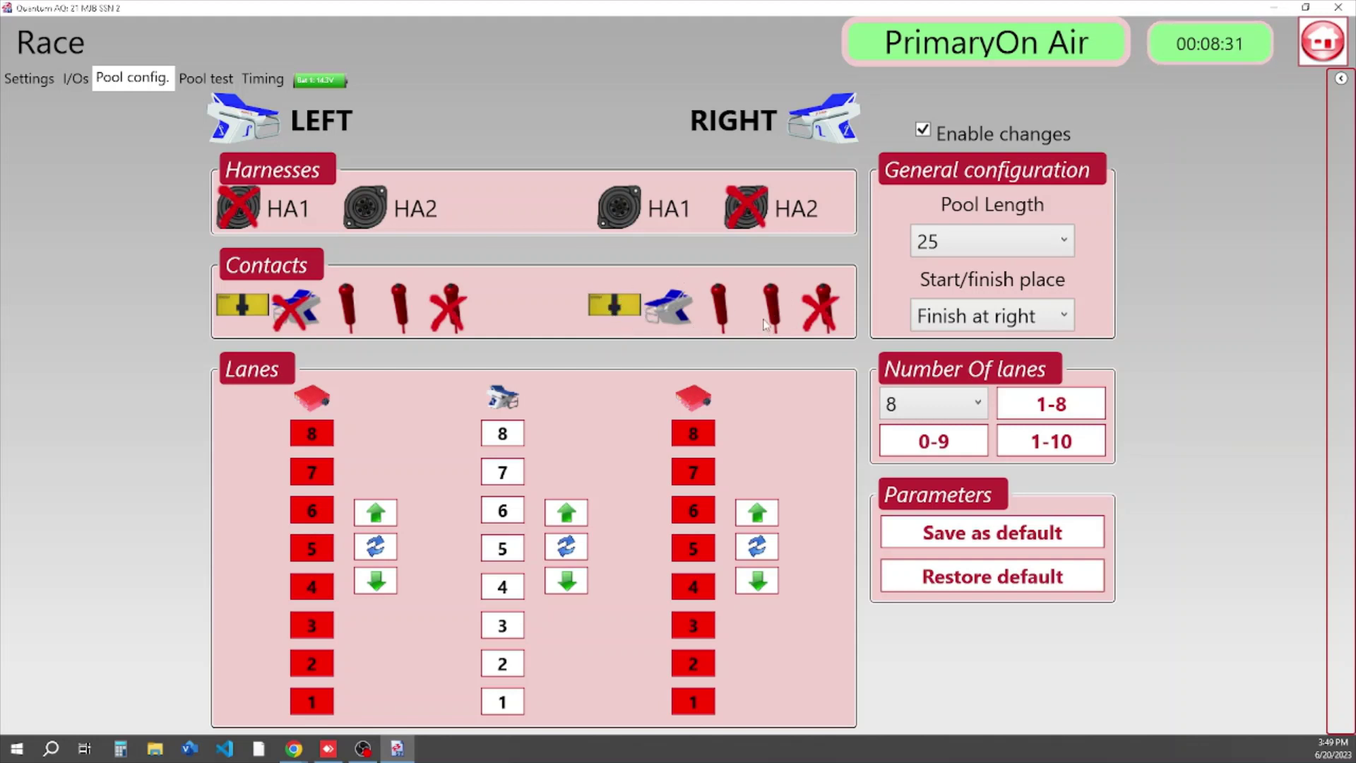
left_click(400, 305)
left_click(348, 309)
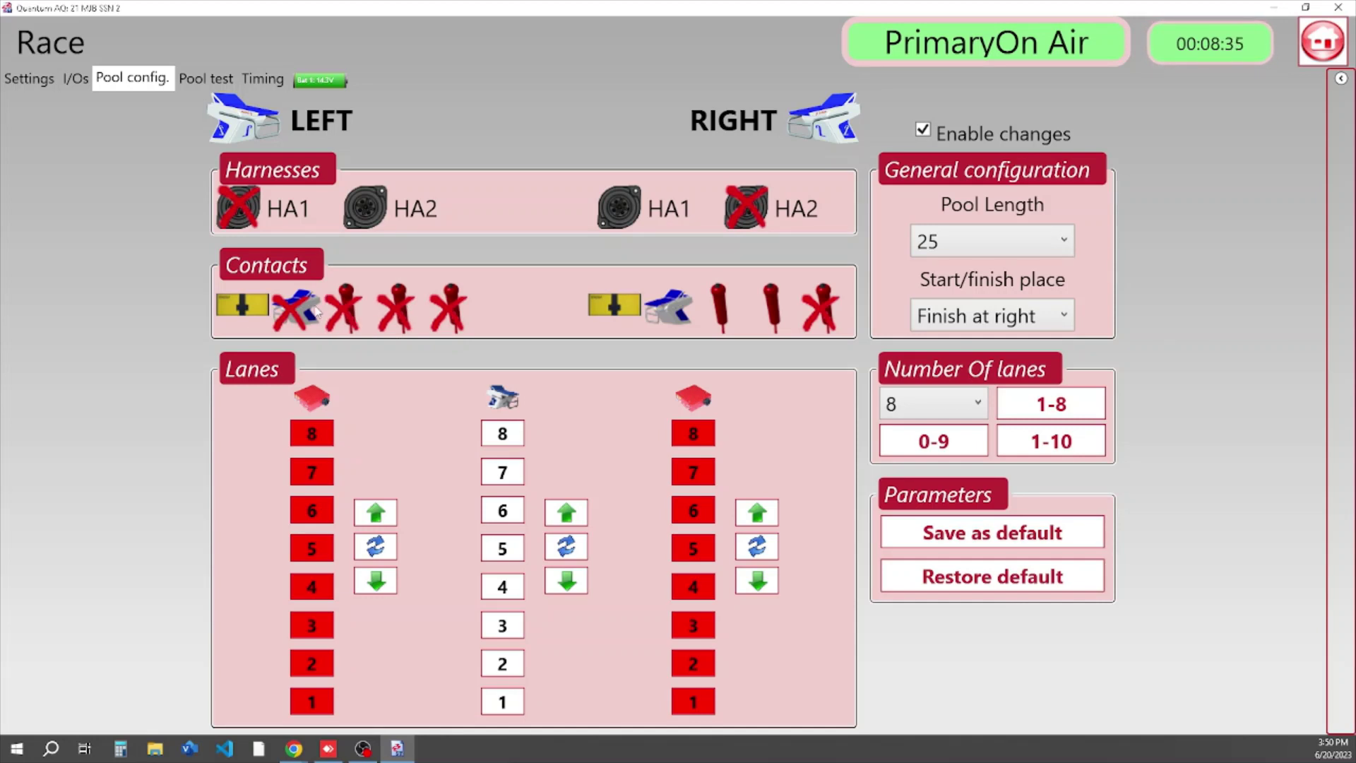
left_click(313, 311)
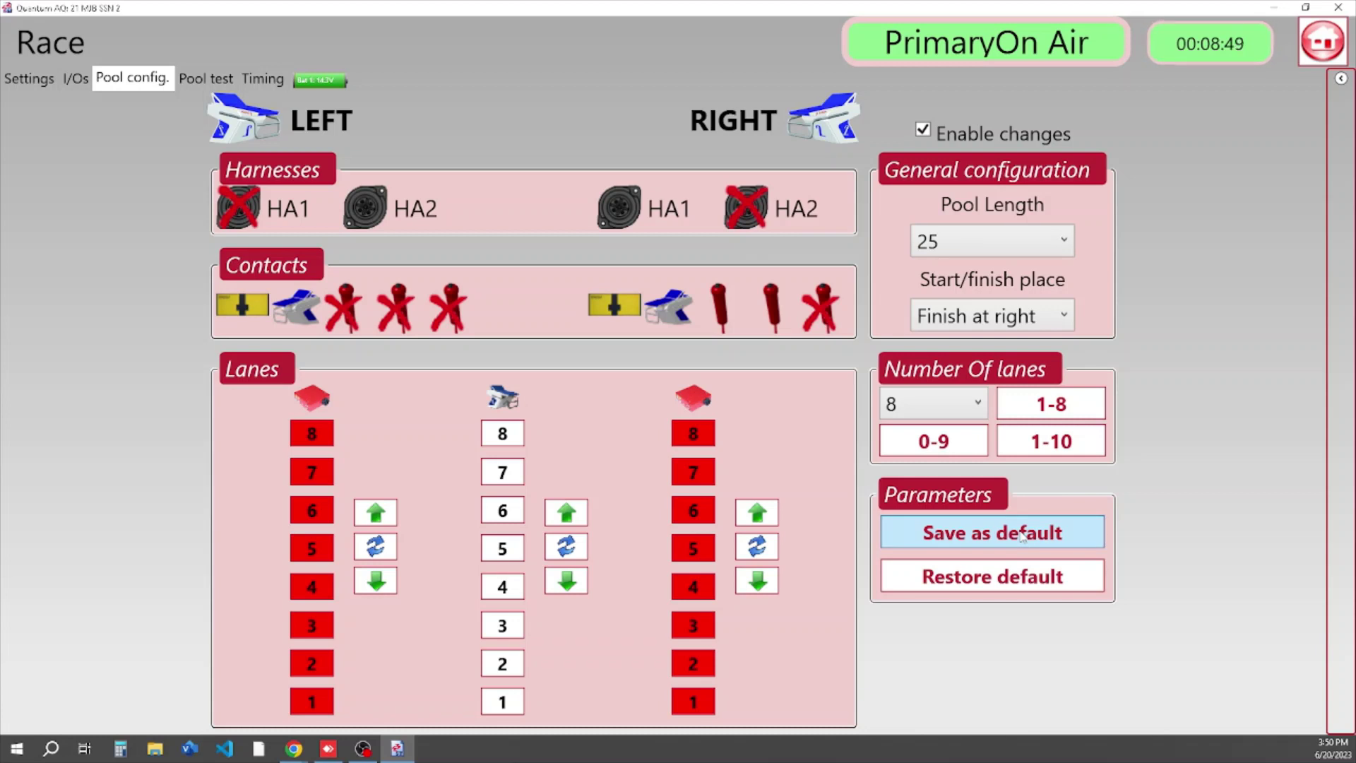
Open the Pool test and include the right touchpad contact in the test
left_click(209, 80)
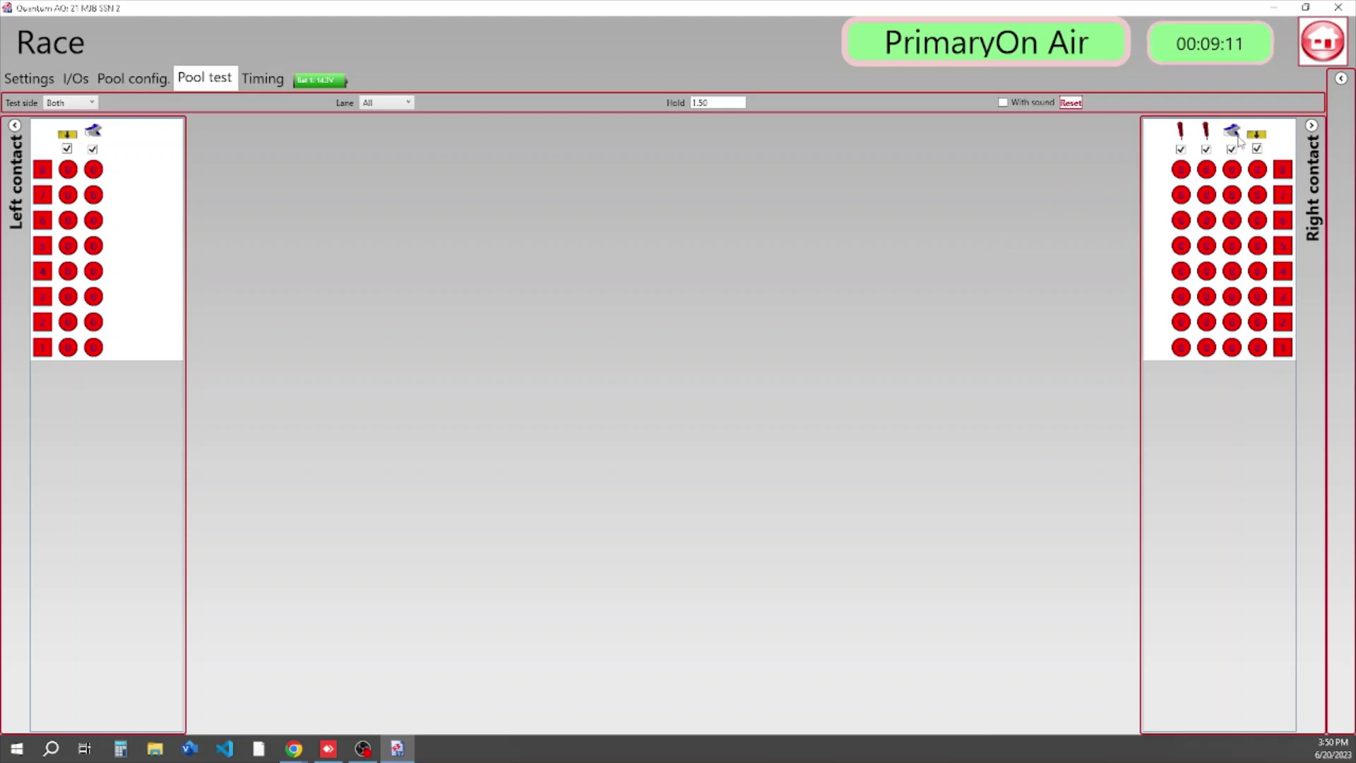
left_click(1257, 148)
Load heat 3 of event 007 on the Timing page to show its eight swimmers
left_click(262, 80)
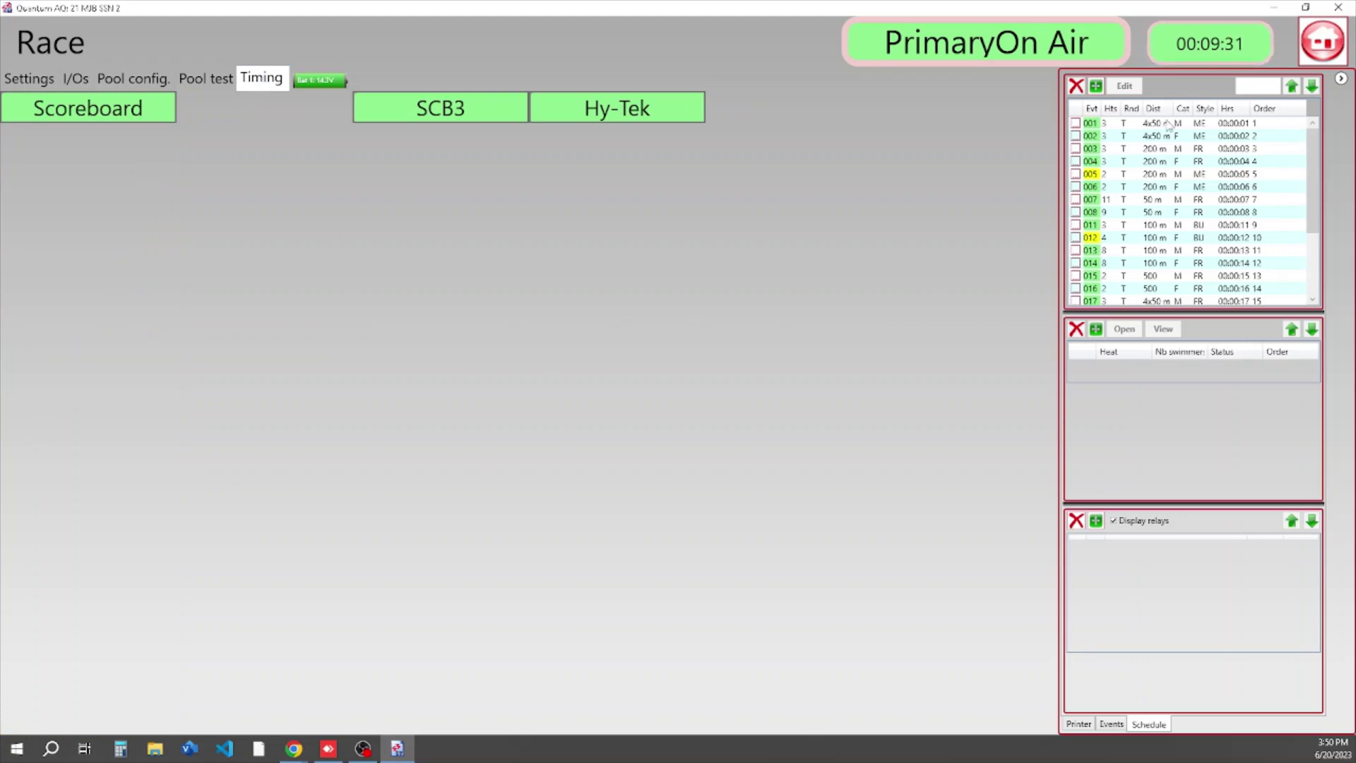
left_click(1158, 200)
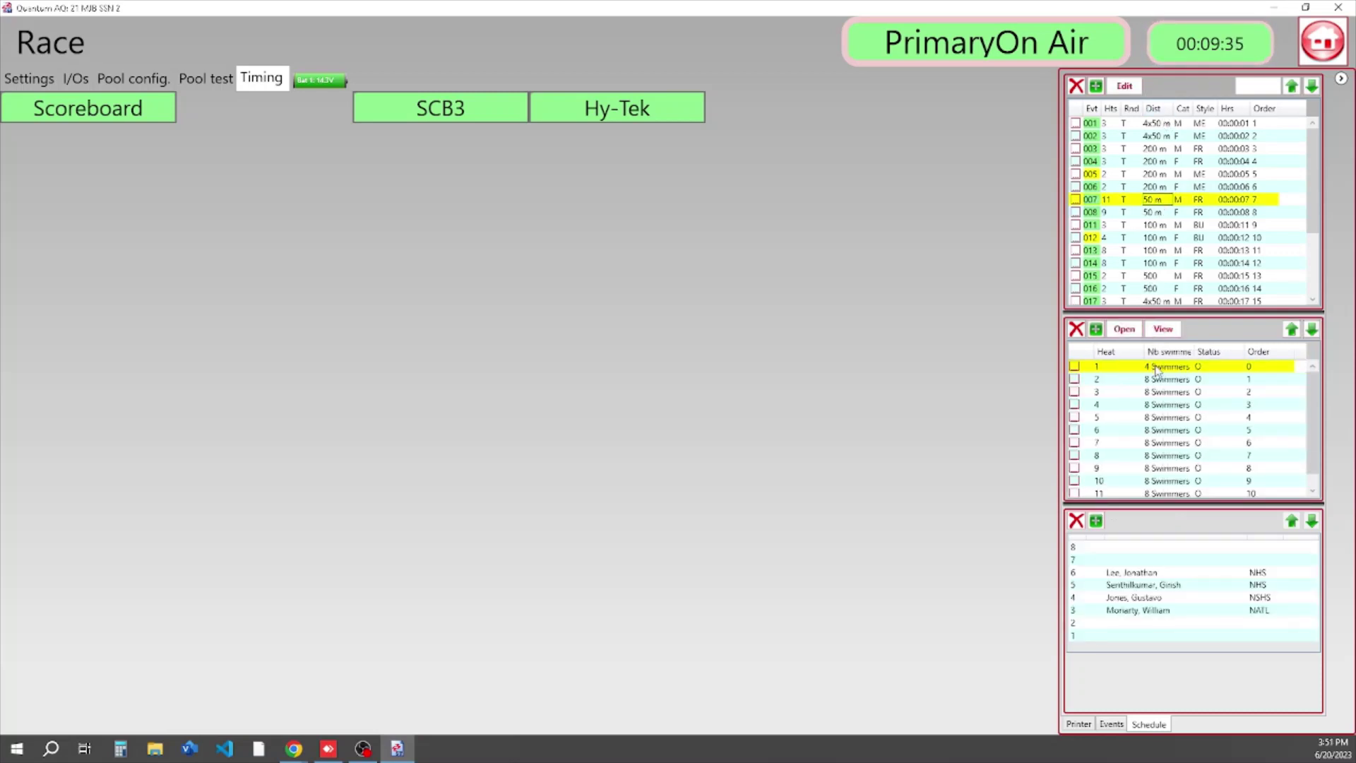
scroll(1148, 424, "down", 1)
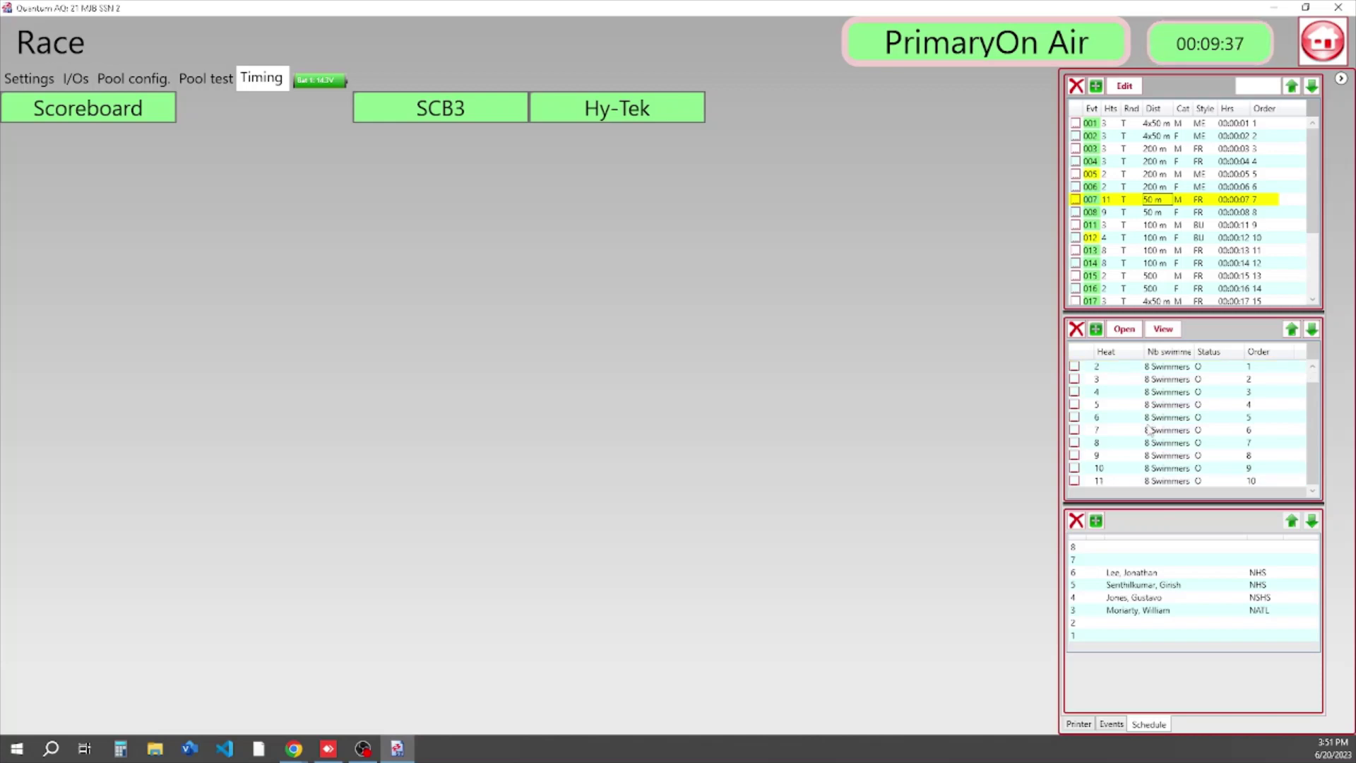
scroll(1168, 455, "up", 1)
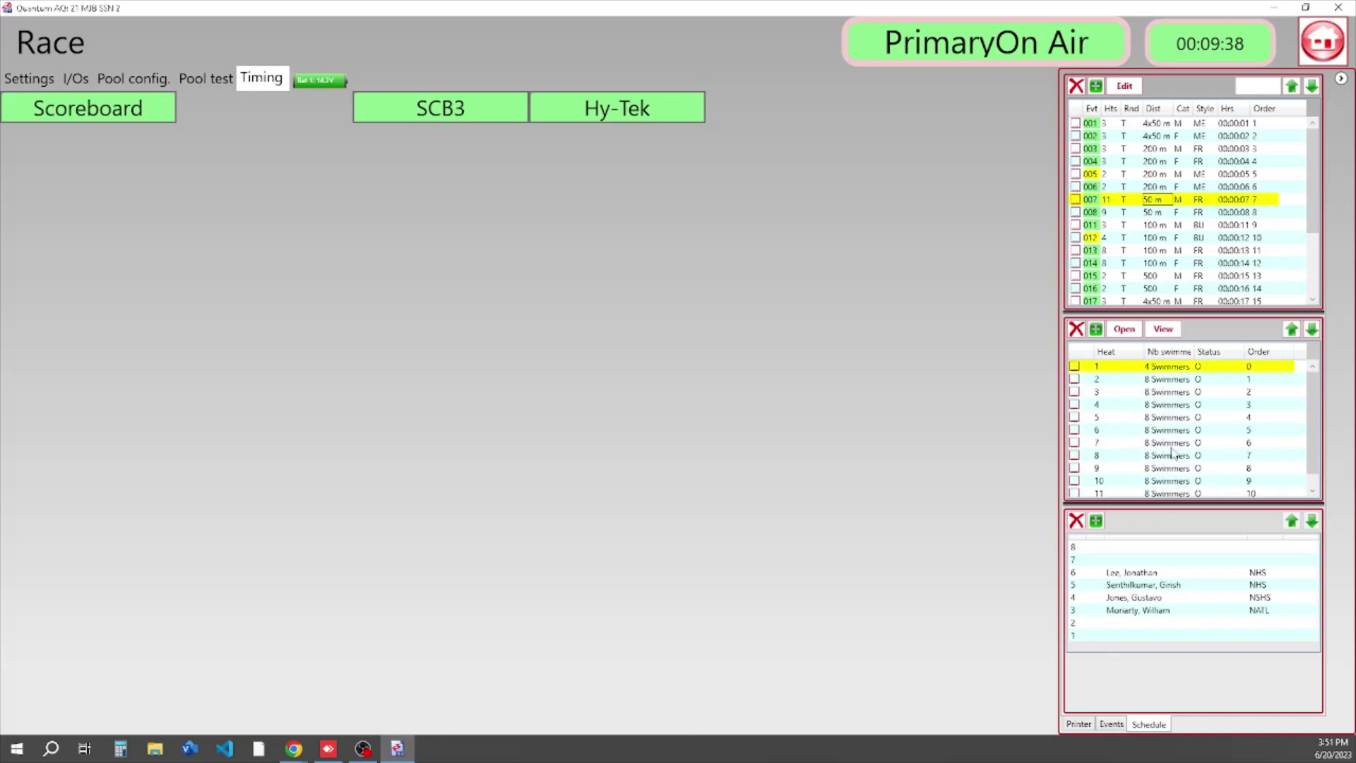
left_click(1159, 393)
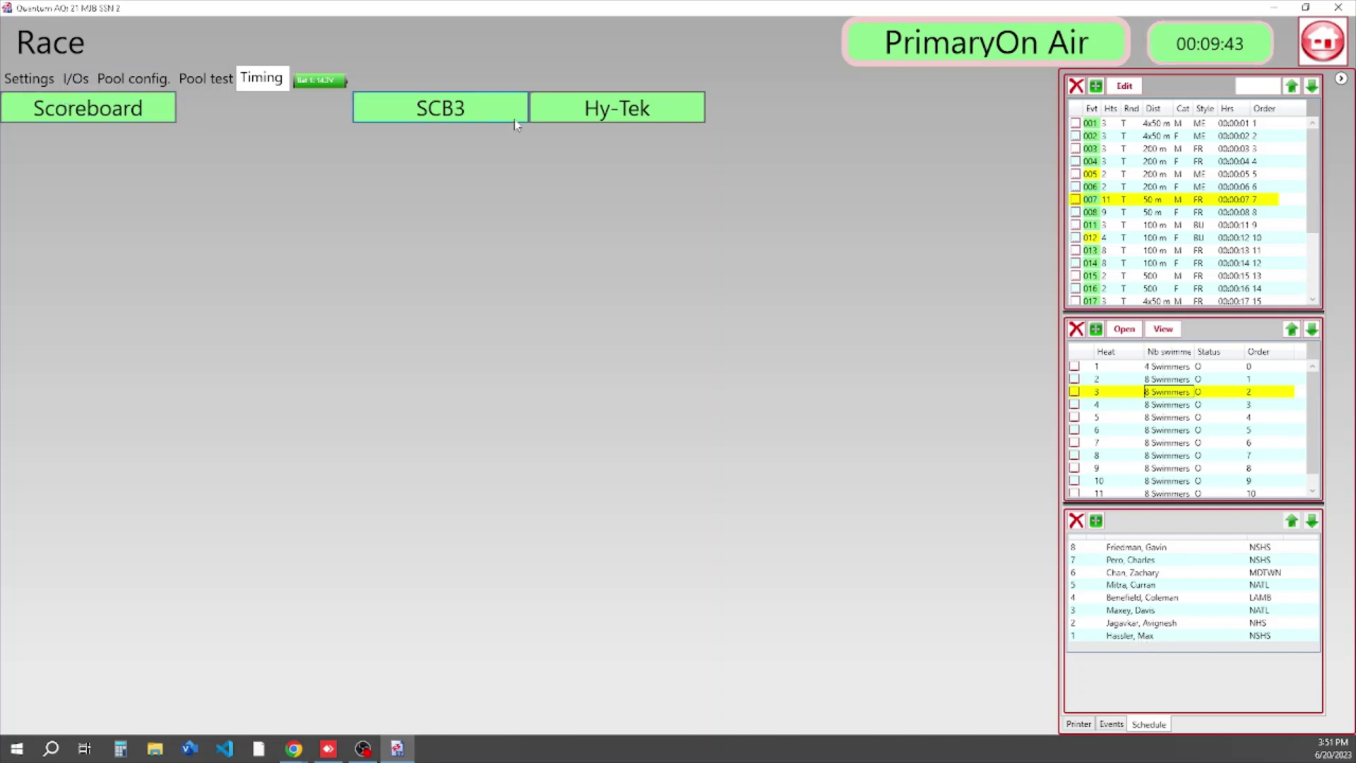
Review the Scoreboard, SCB3 and Hy-Tek start list output options
left_click(119, 113)
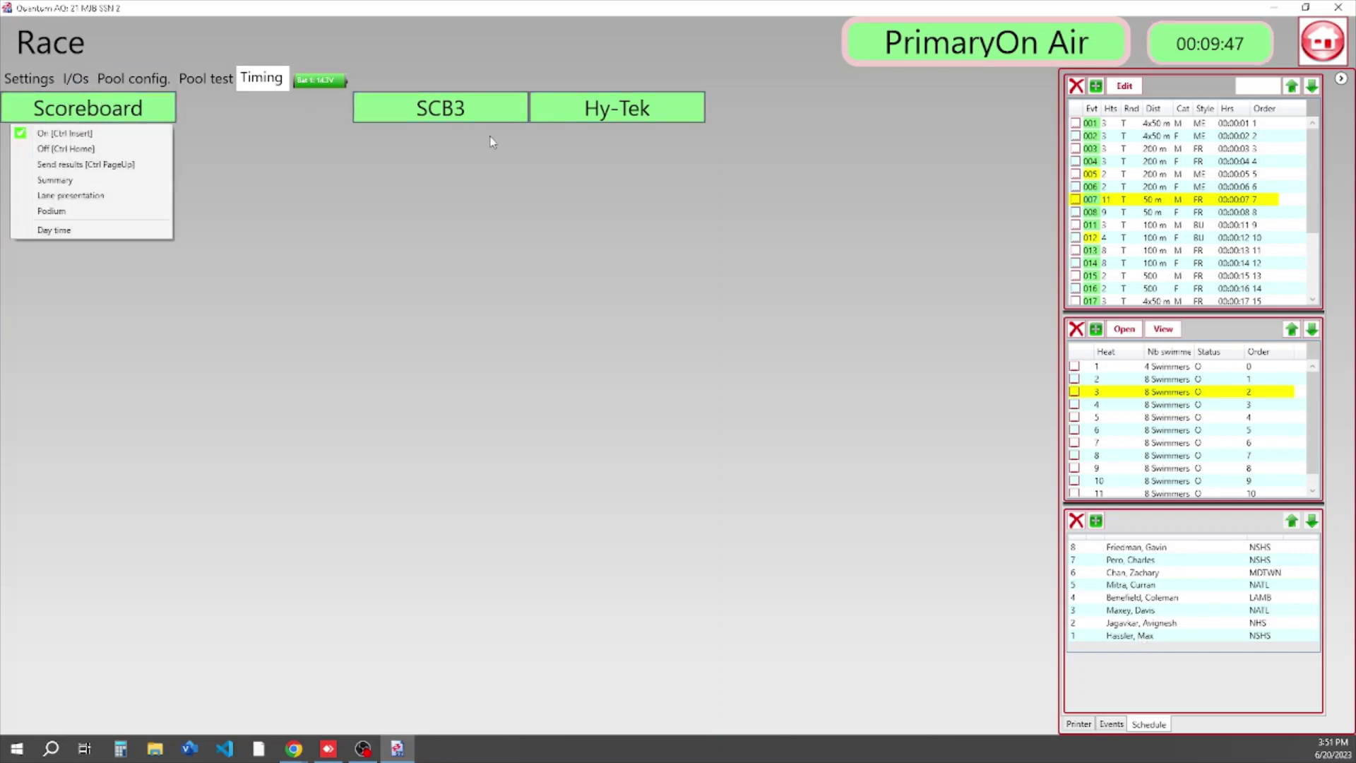
left_click(460, 106)
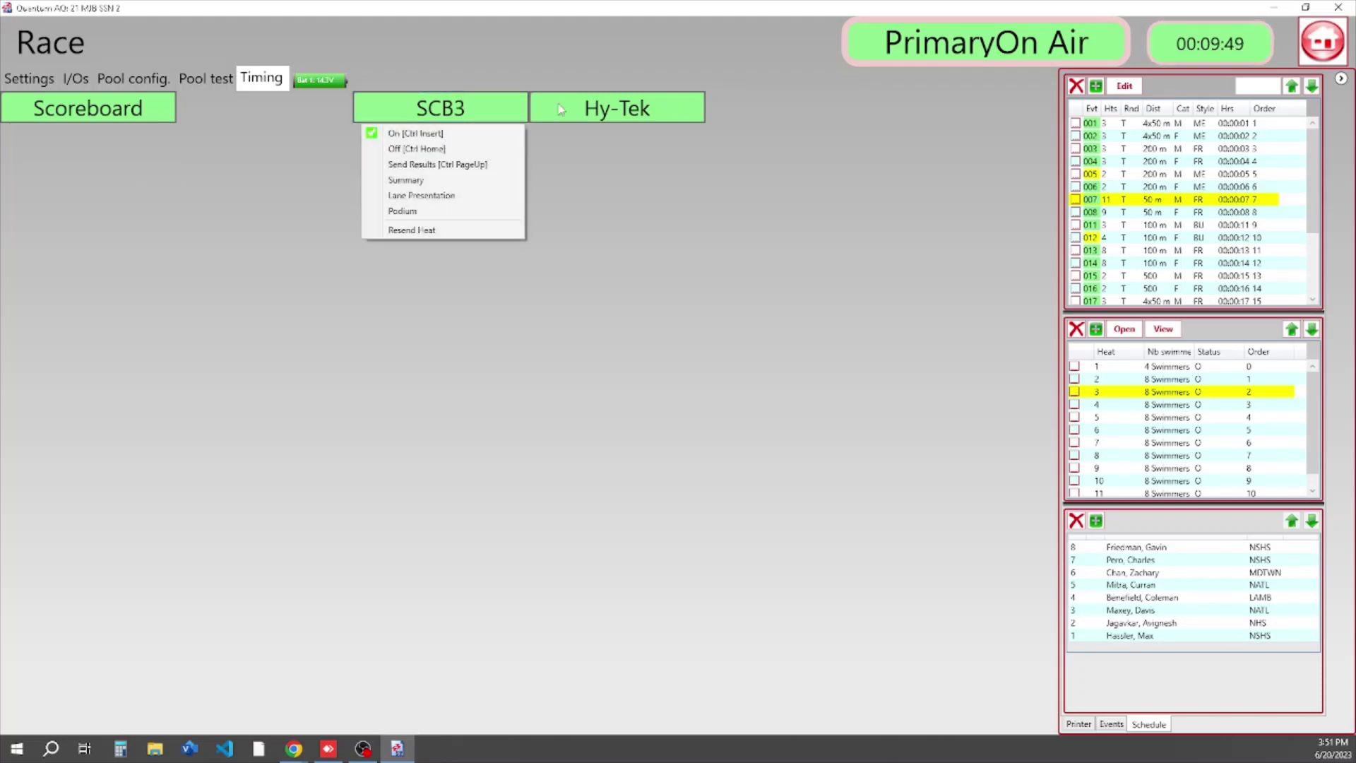
left_click(636, 109)
left_click(769, 124)
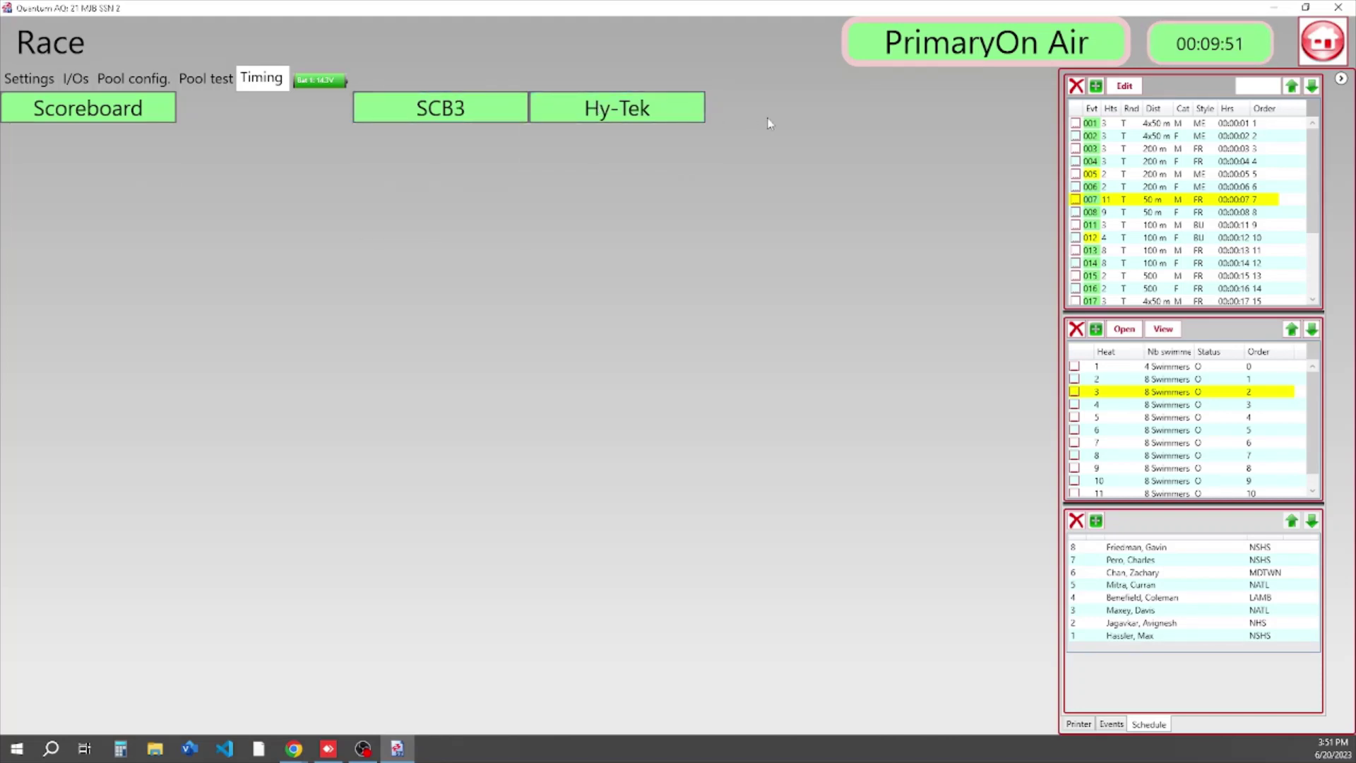